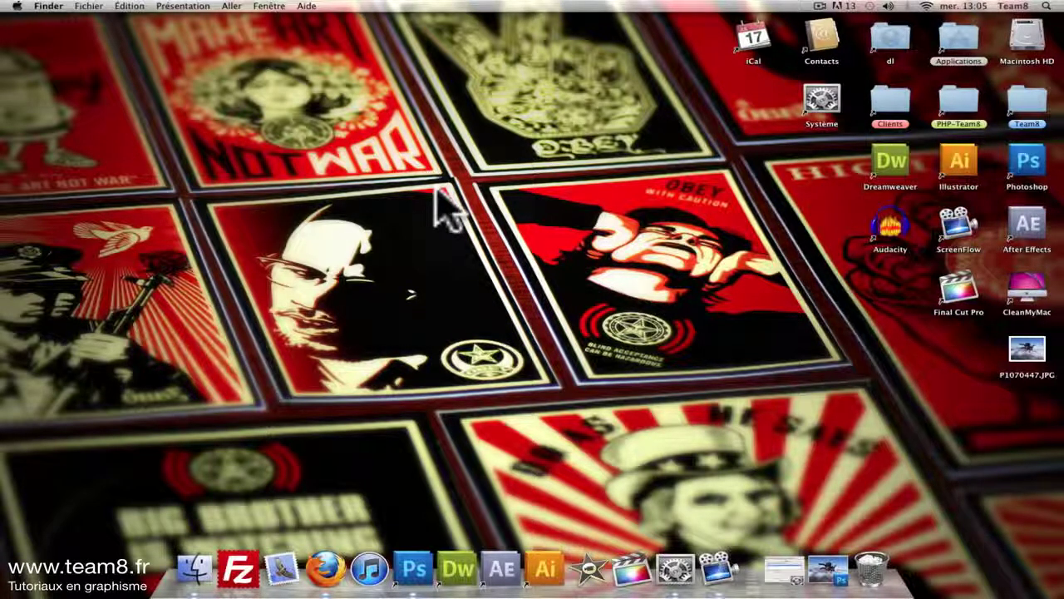
Step: Bring up the skydiving photo P1070447.JPG in Photoshop and convert its locked background into the layer Calque 0
left_click(823, 571)
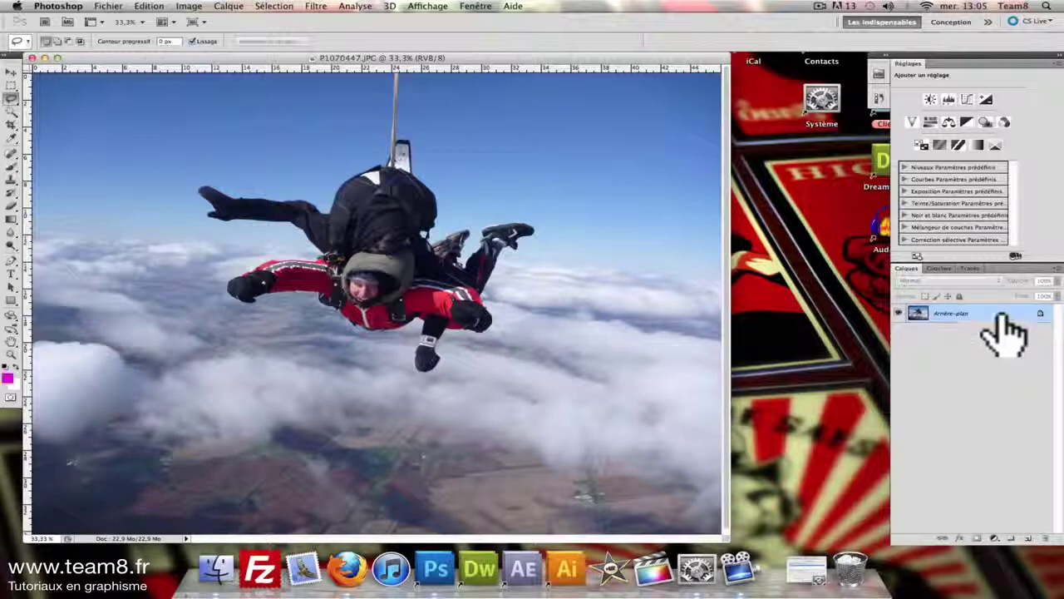
double_click(971, 321)
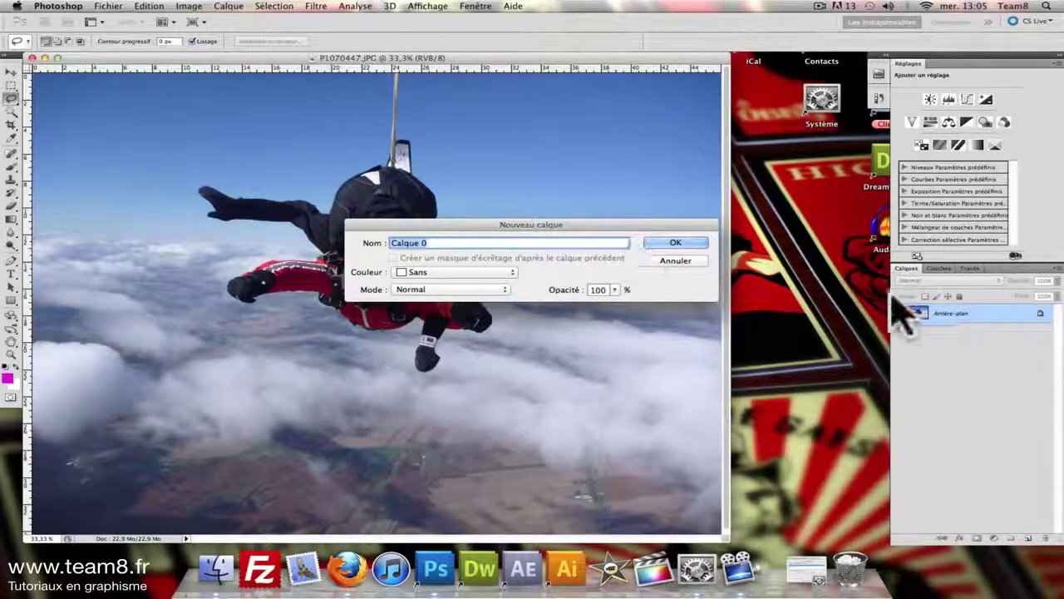
left_click(675, 242)
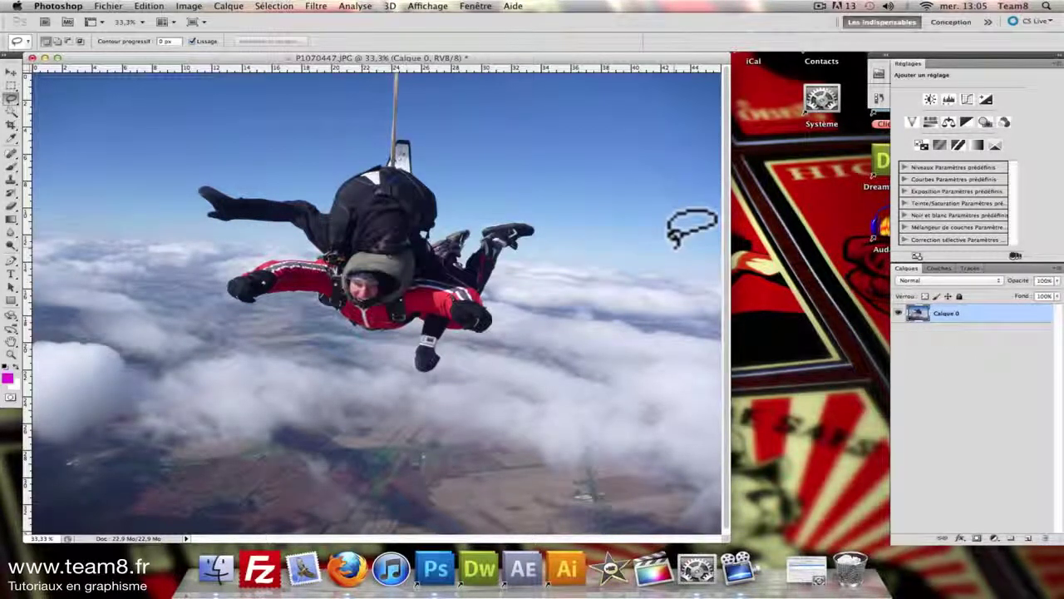
Step: Select the blue sky on both sides of the skydivers with the Magic Wand at tolerance 20, adding each area to the selection
key("w")
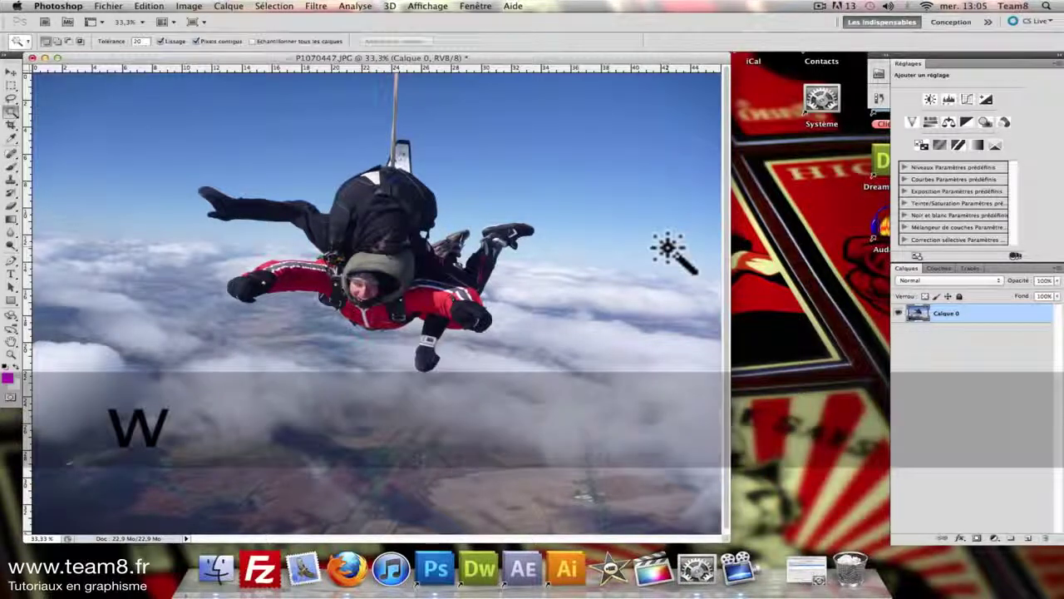
left_click(137, 40)
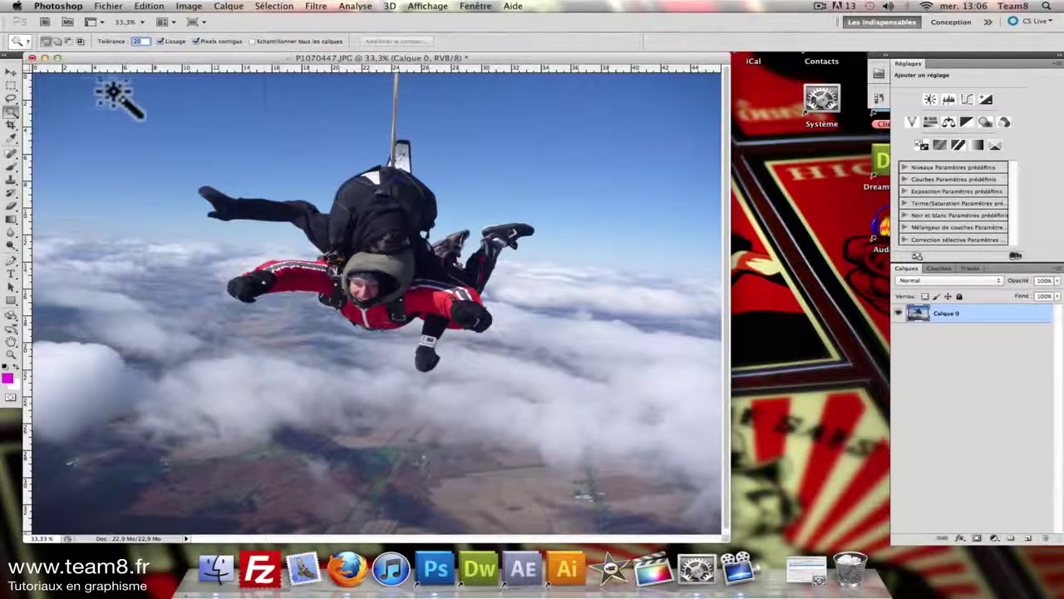
key("shift")
left_click(73, 167, "shift")
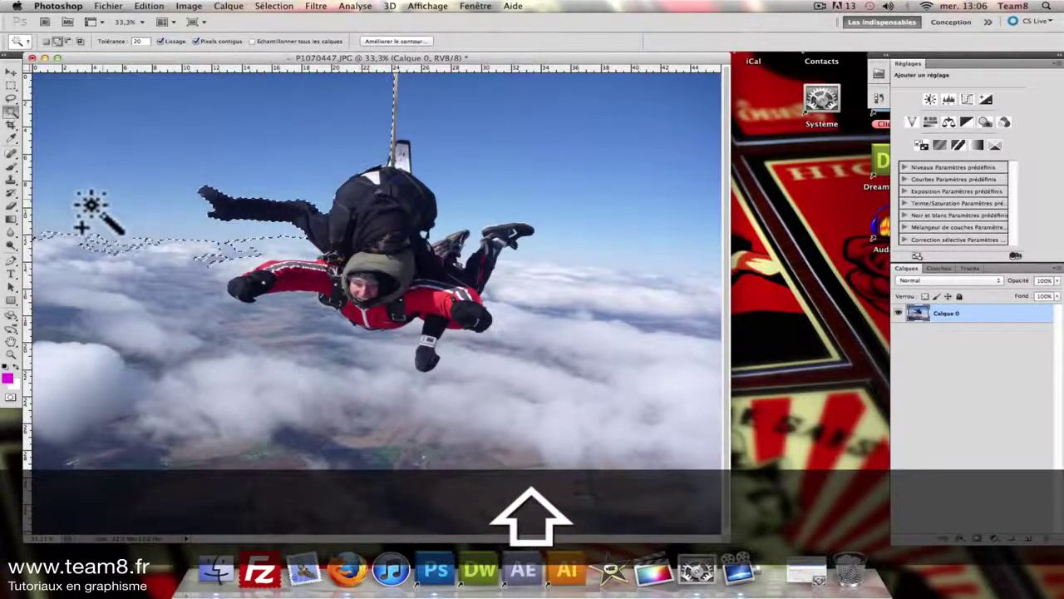
left_click(486, 153, "shift")
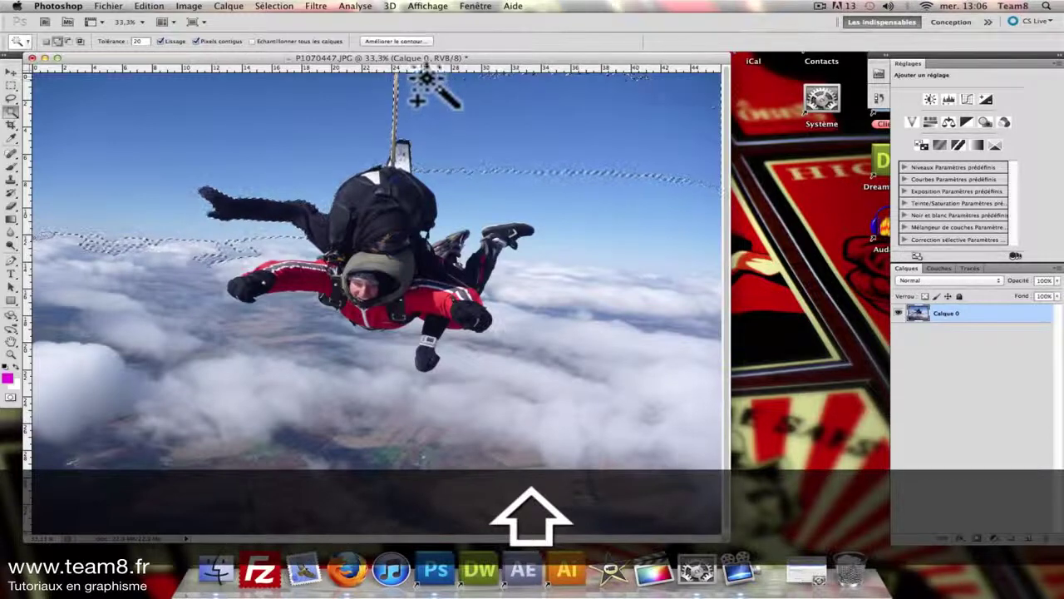
left_click(496, 204, "shift")
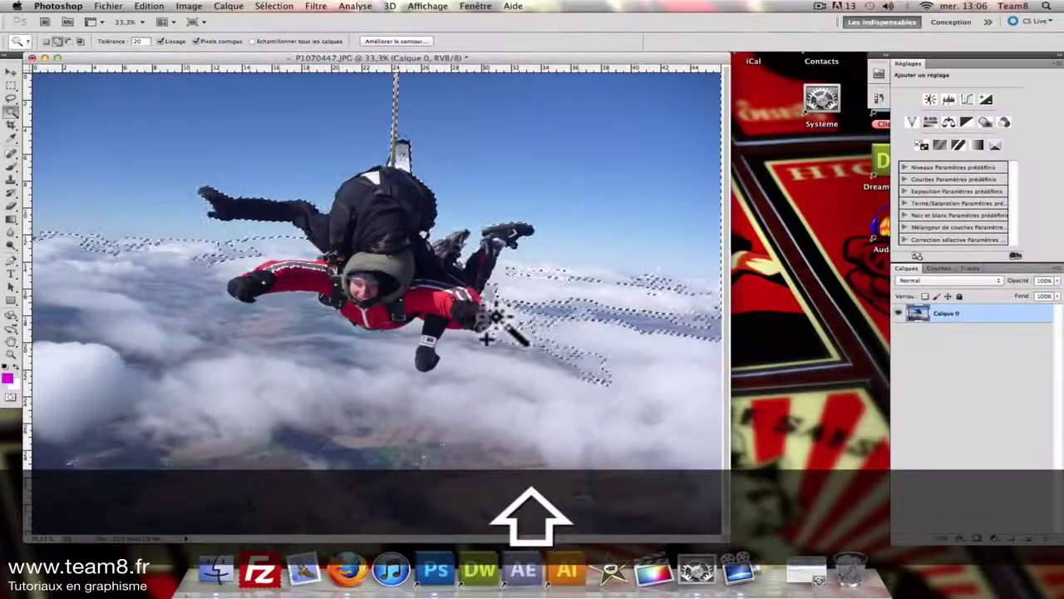
Step: Extend the Magic Wand selection over the clouds and landscape around and below the skydivers, undoing any unwanted addition
left_click(471, 347, "shift")
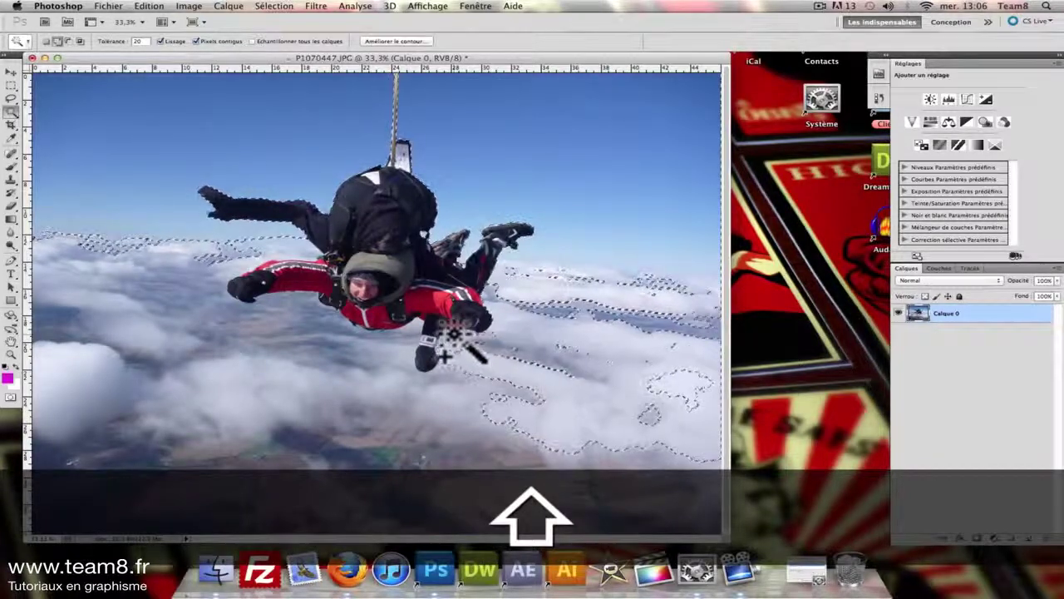
left_click(433, 353, "shift")
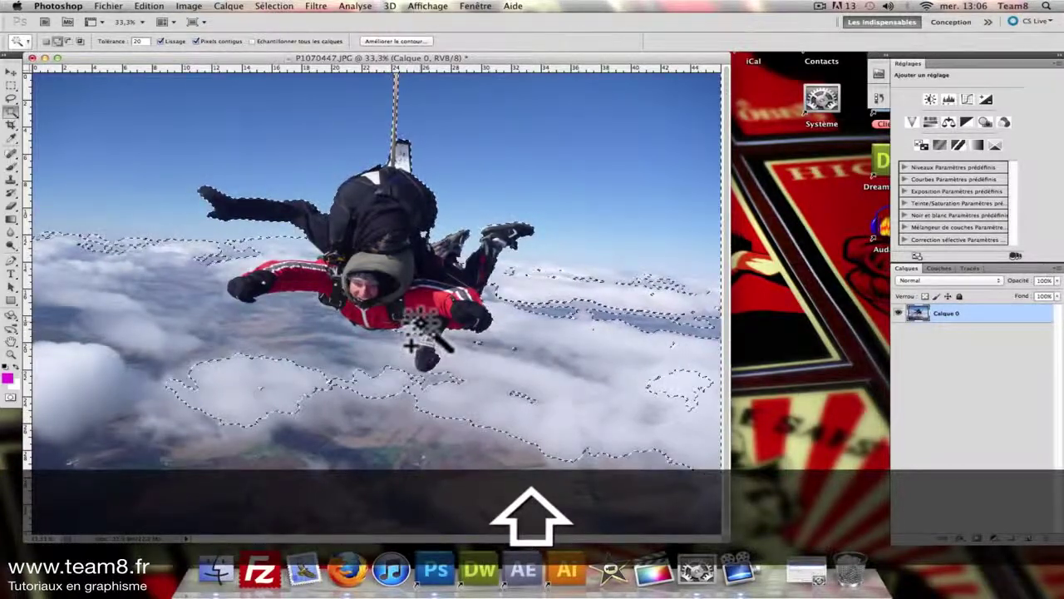
left_click(411, 371, "shift")
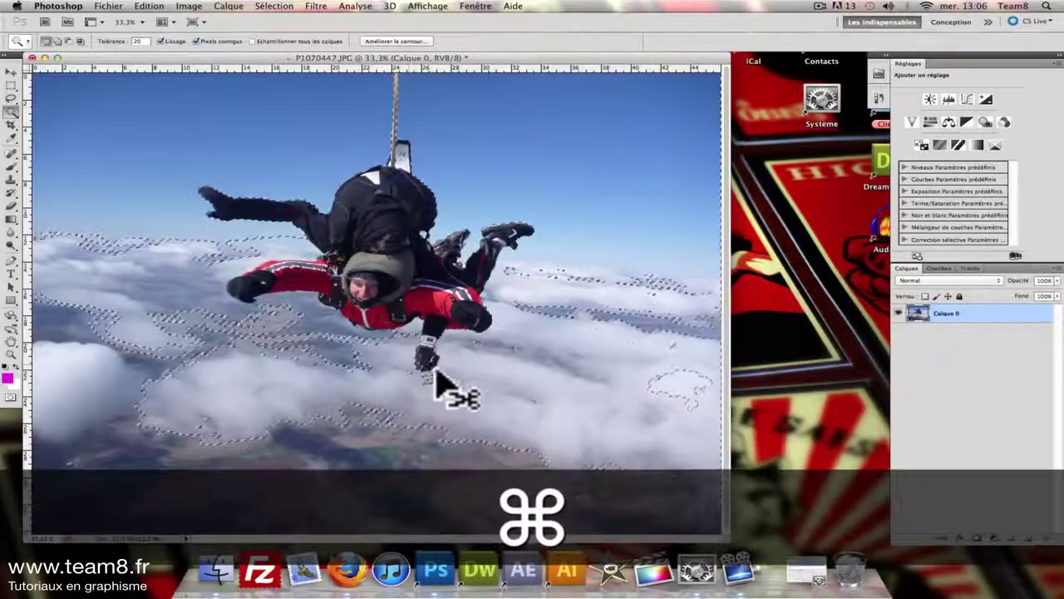
key("super+z")
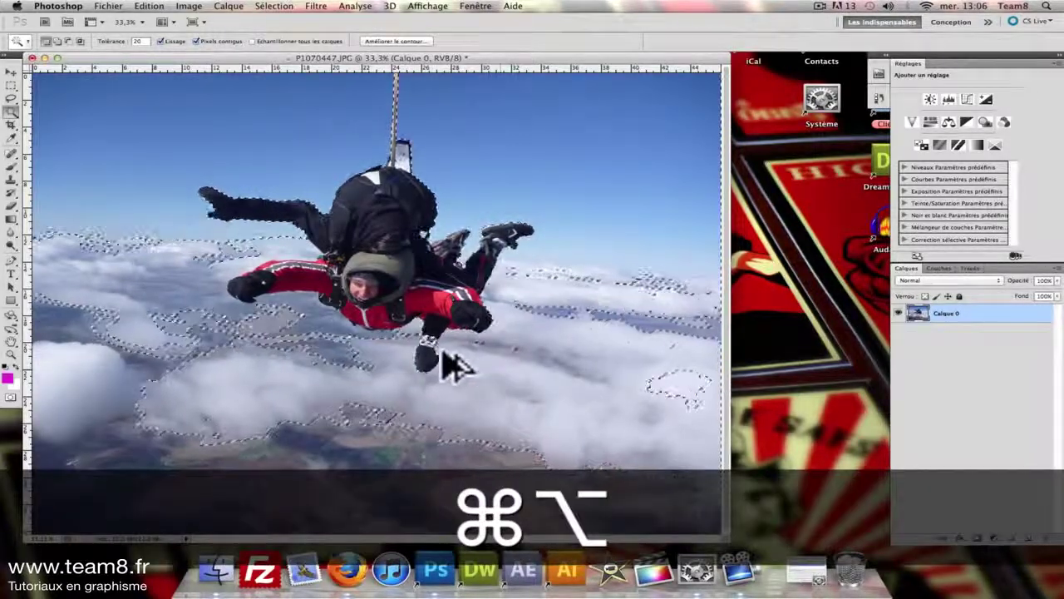
key("super+alt+z")
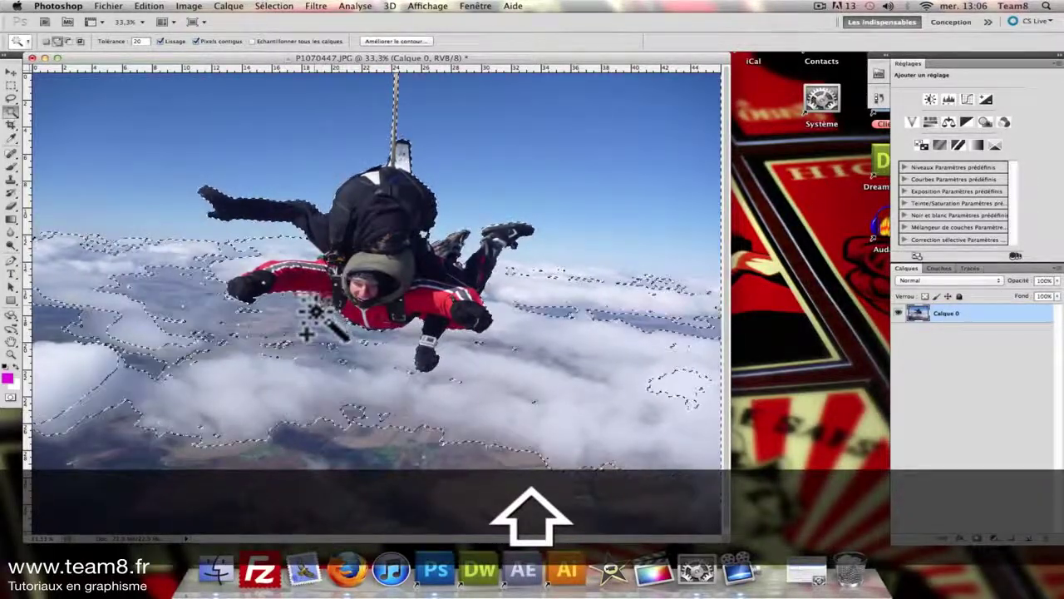
left_click(431, 340, "shift")
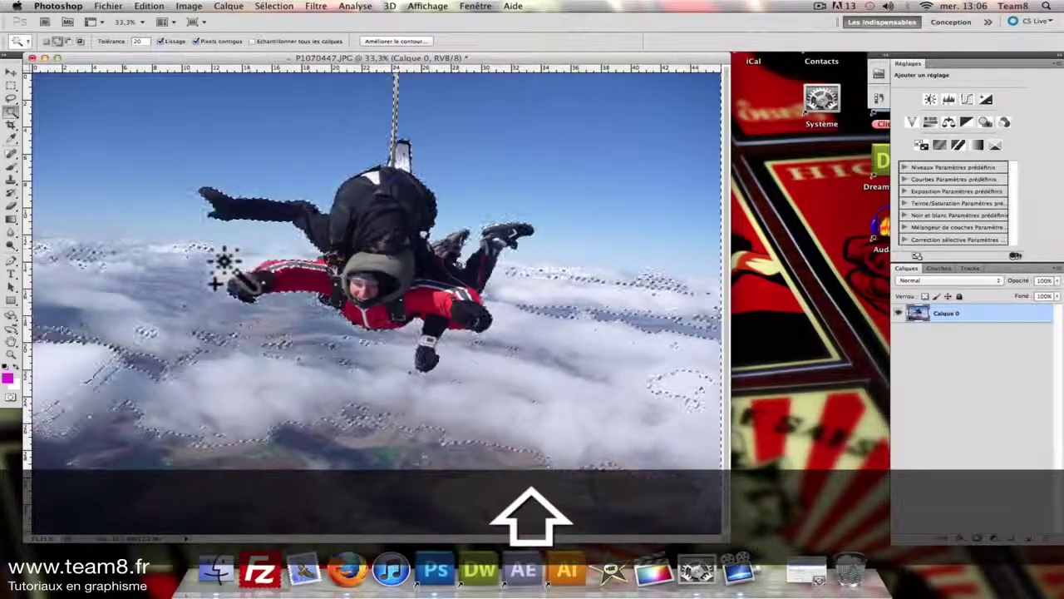
Step: Add the remaining unselected patches of cloud and ground around the skydivers to the selection with the Lasso
left_click(13, 98)
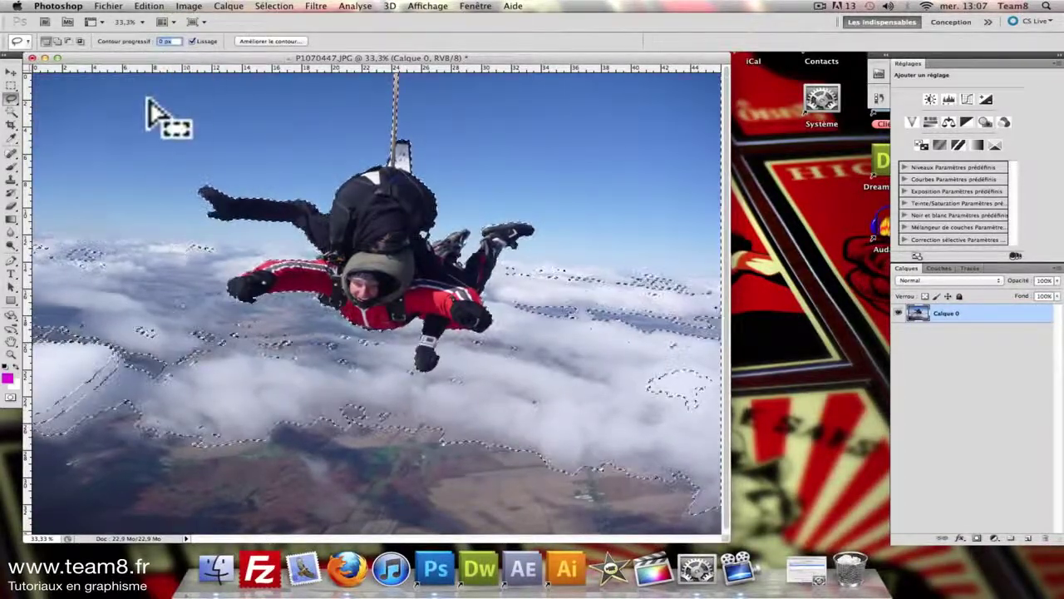
key("shift")
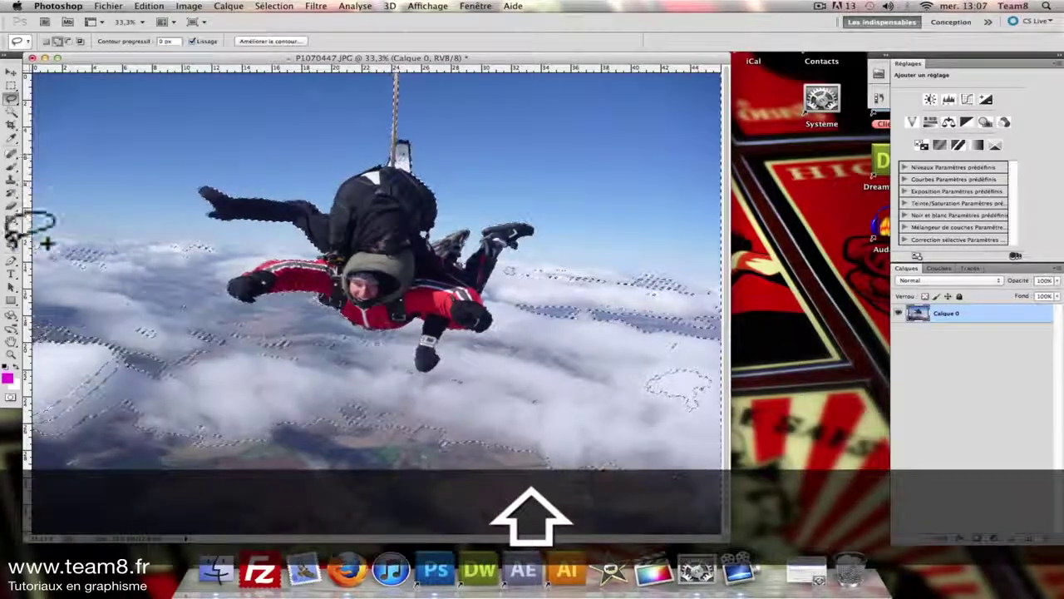
mouse_move(177, 301)
left_mouse_down()
mouse_move(111, 157)
mouse_move(116, 268)
left_mouse_up()
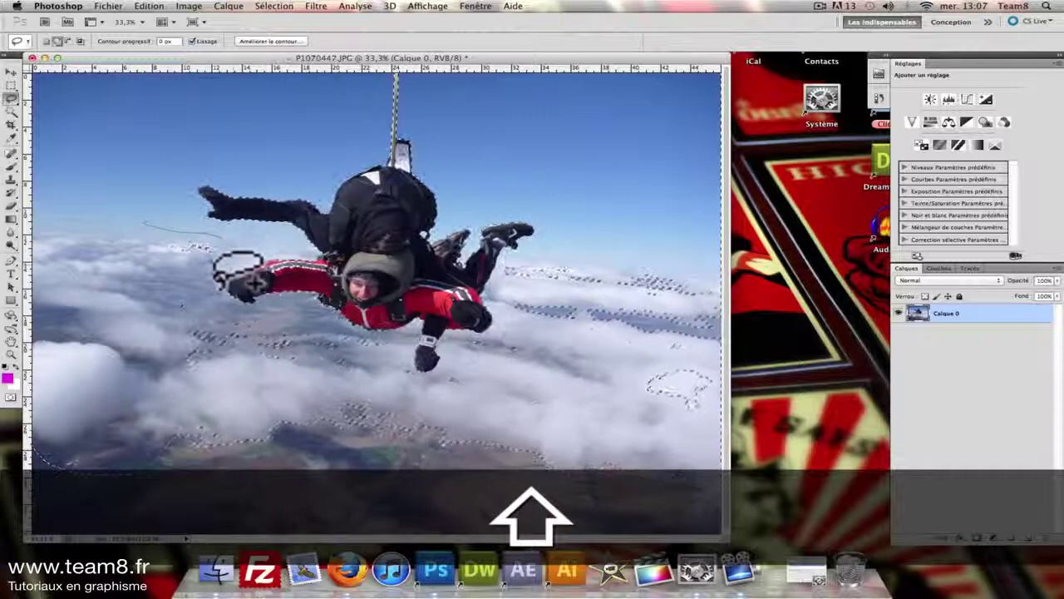
left_click_drag(260, 316, 249, 309)
left_click_drag(449, 366, 445, 381)
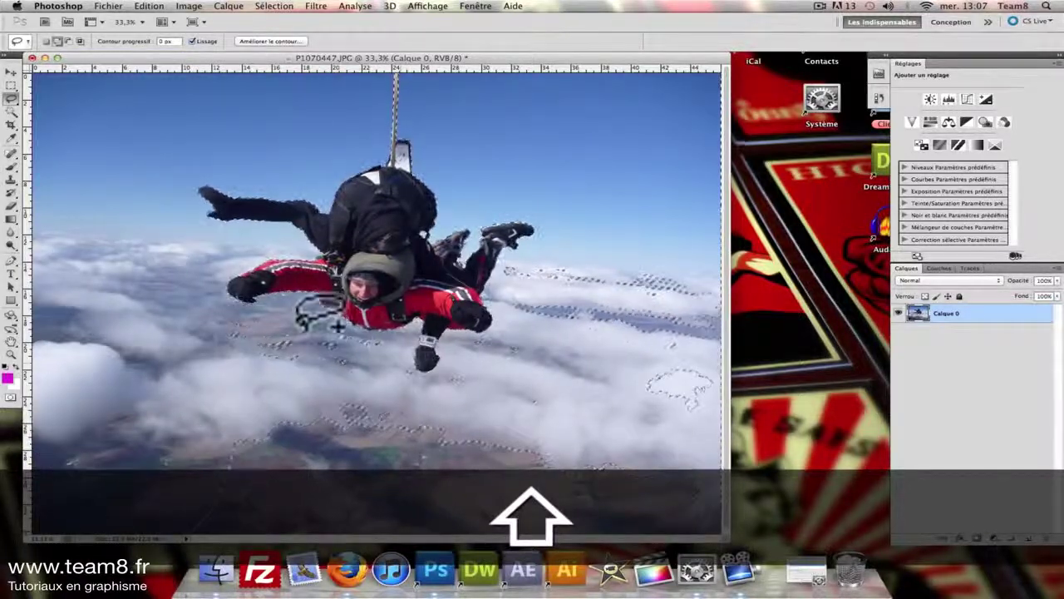
left_click_drag(287, 313, 258, 314)
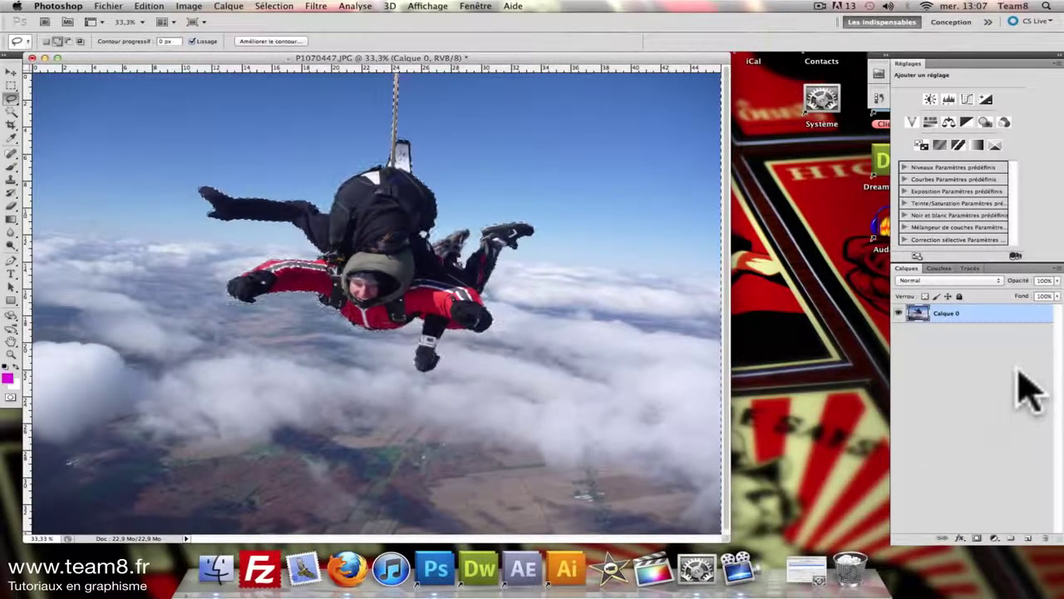
Step: Duplicate the layer Calque 0 and invert the selection so that it covers the skydivers instead of the background
left_click_drag(956, 321, 1035, 542)
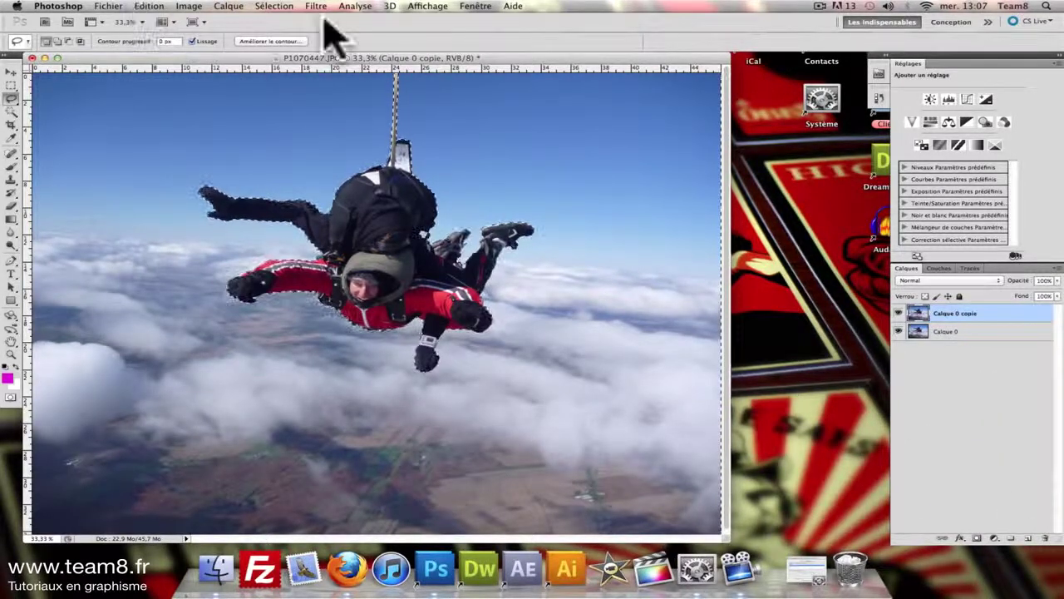
left_click(290, 7)
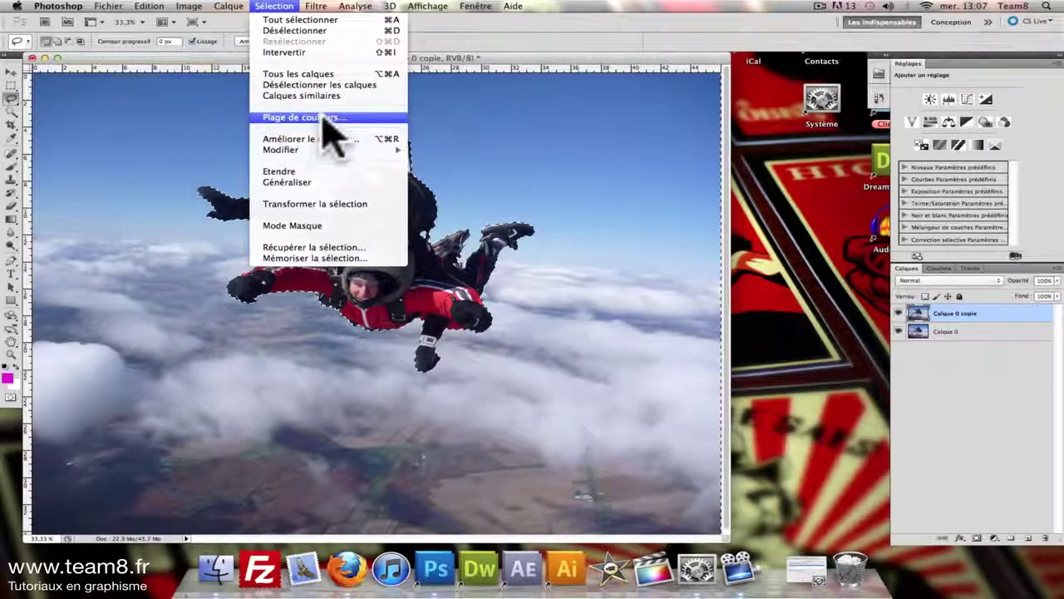
left_click(316, 51)
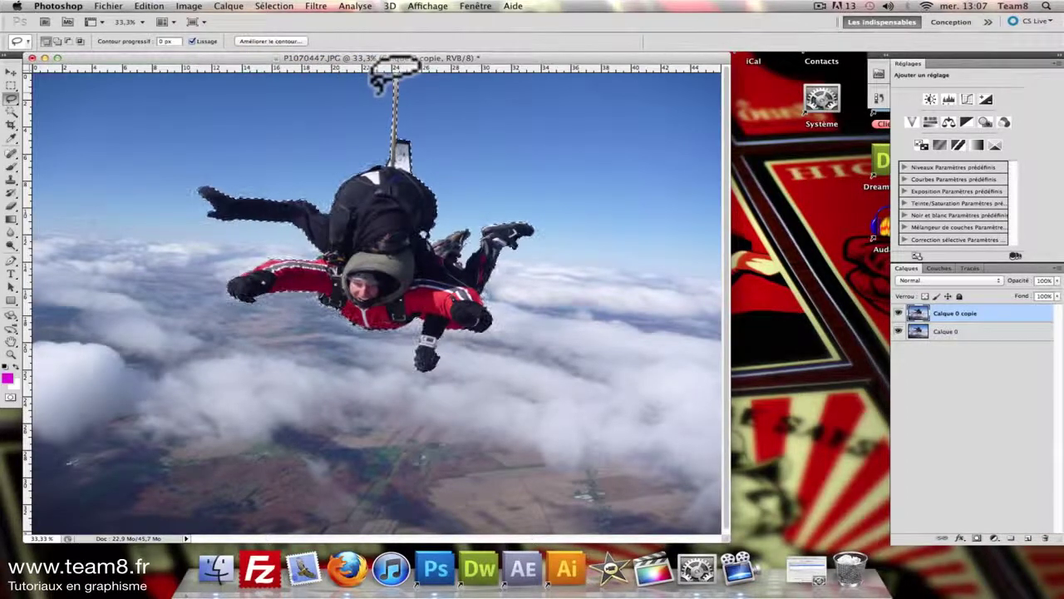
key("super+z")
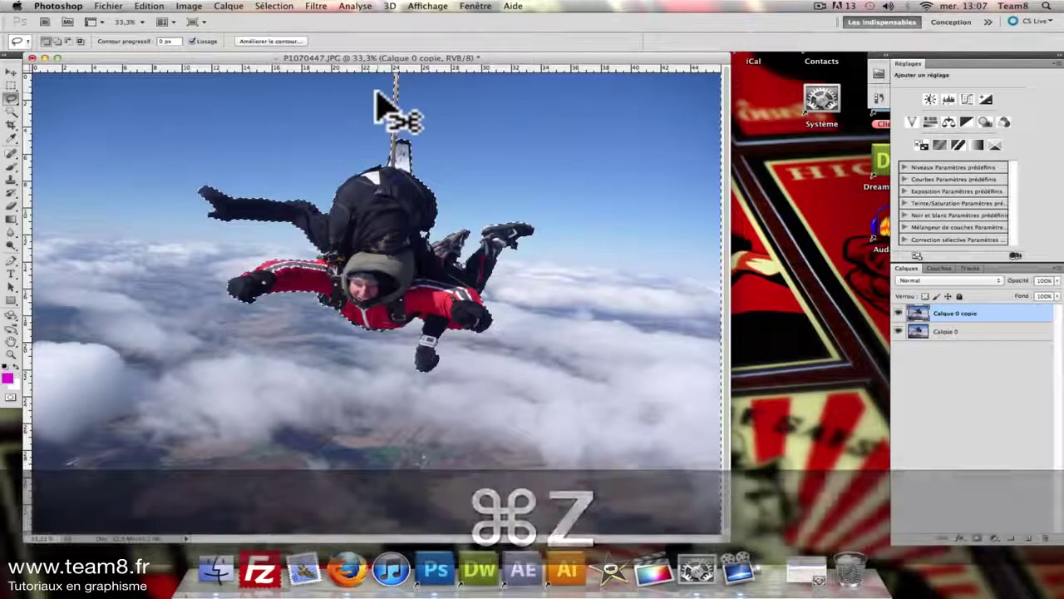
key("super+shift+i")
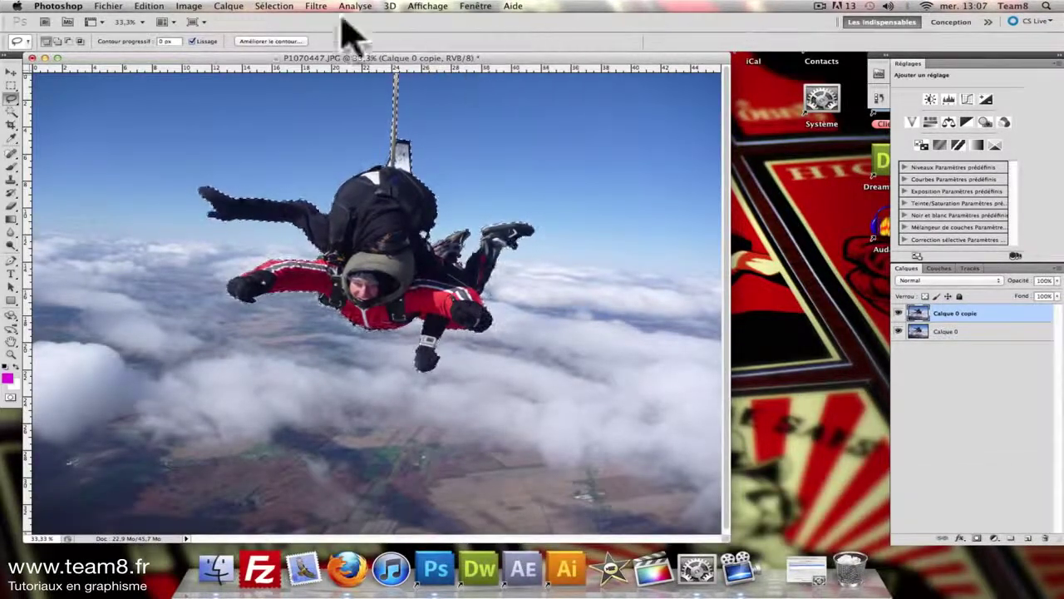
Step: Refine the skydivers' selection edge with a dynamic radius and add a layer mask from the selection to Calque 0 copie
left_click(276, 8)
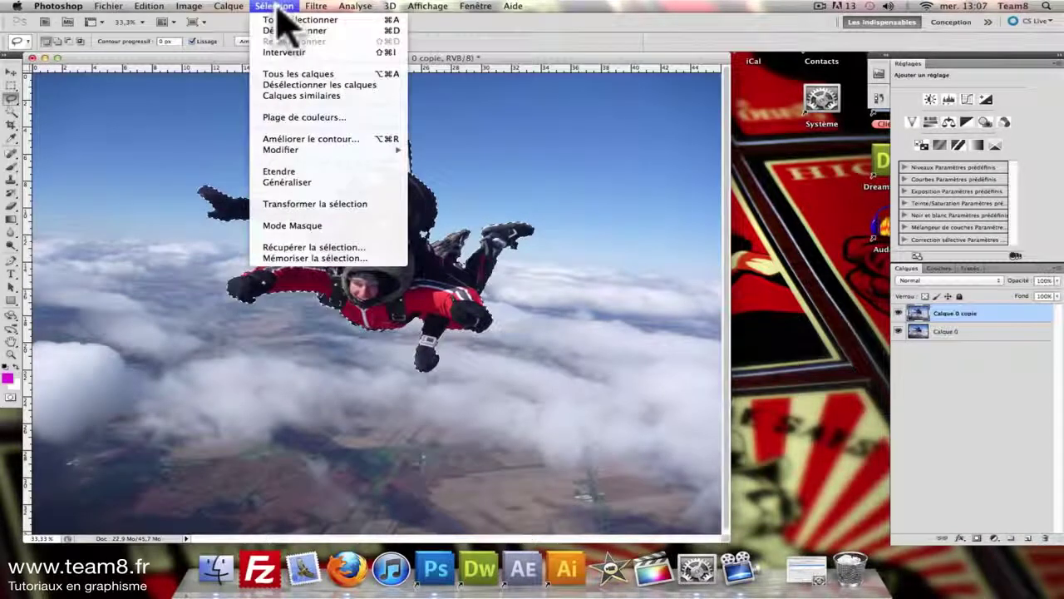
left_click(349, 139)
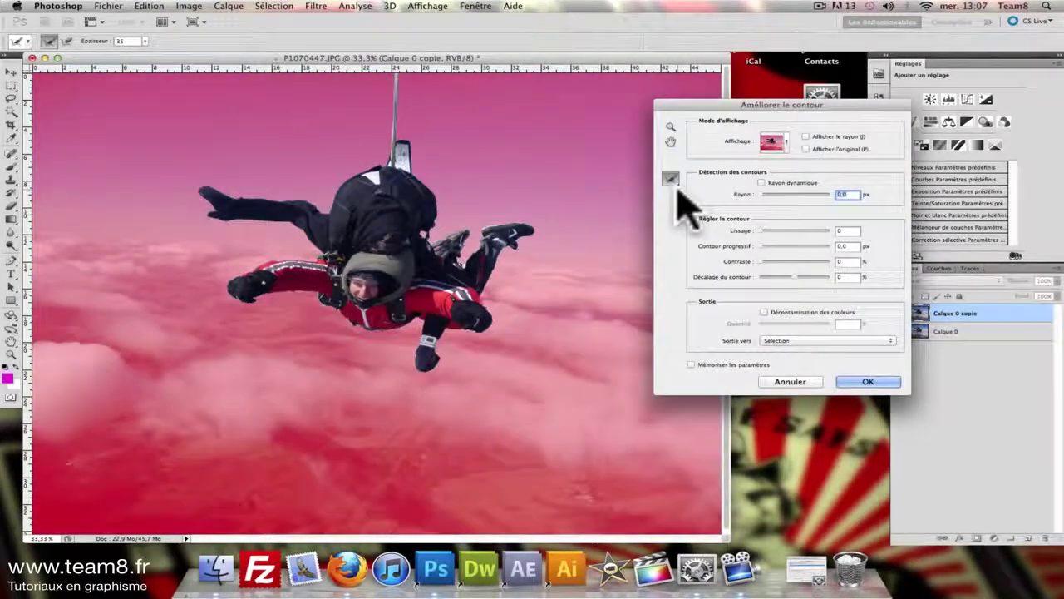
left_click(762, 182)
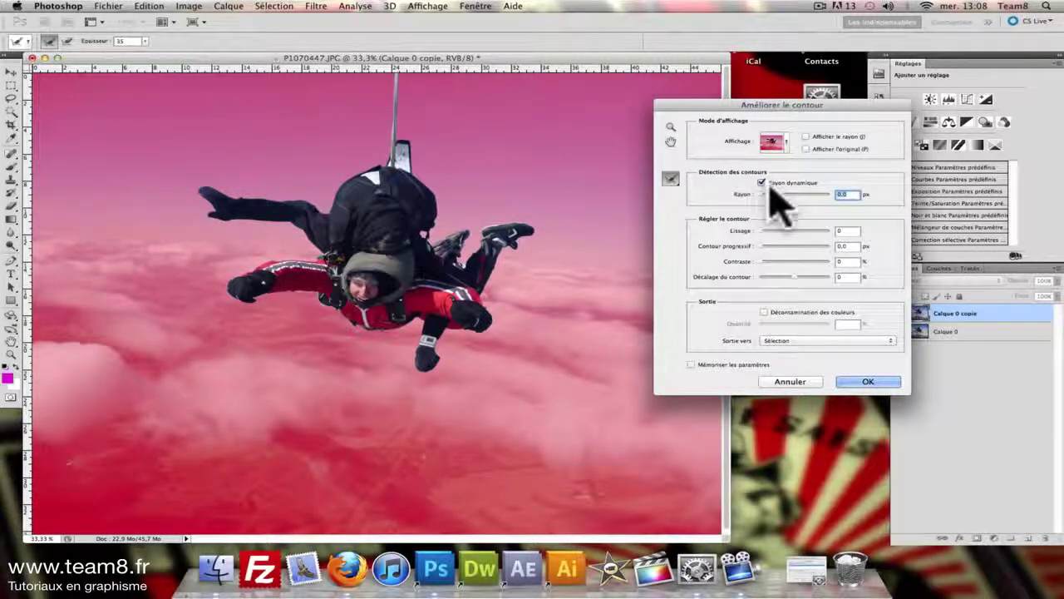
left_click_drag(790, 195, 782, 198)
left_click(883, 383)
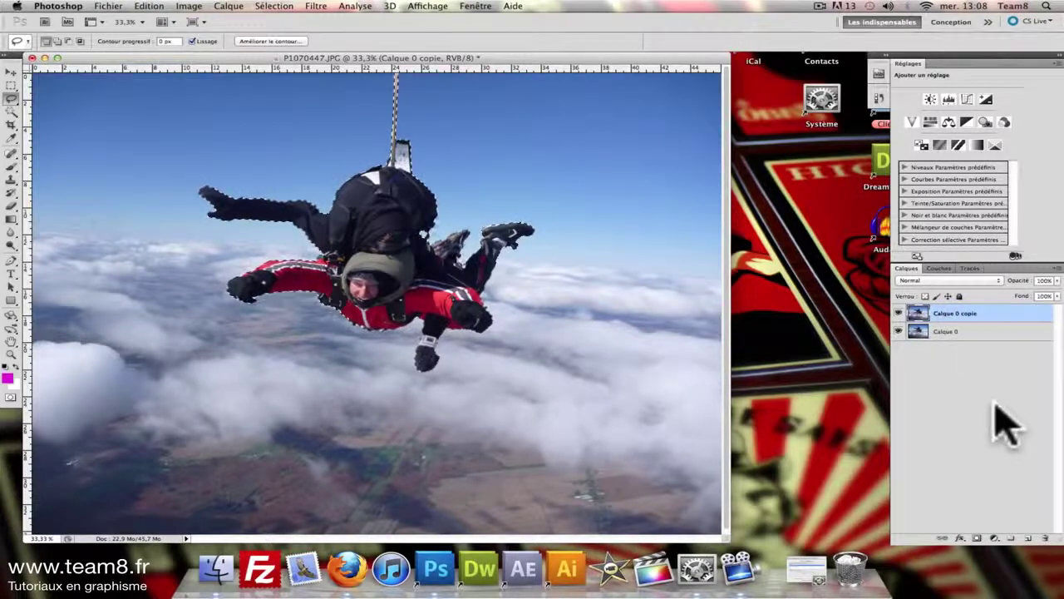
left_click(977, 538)
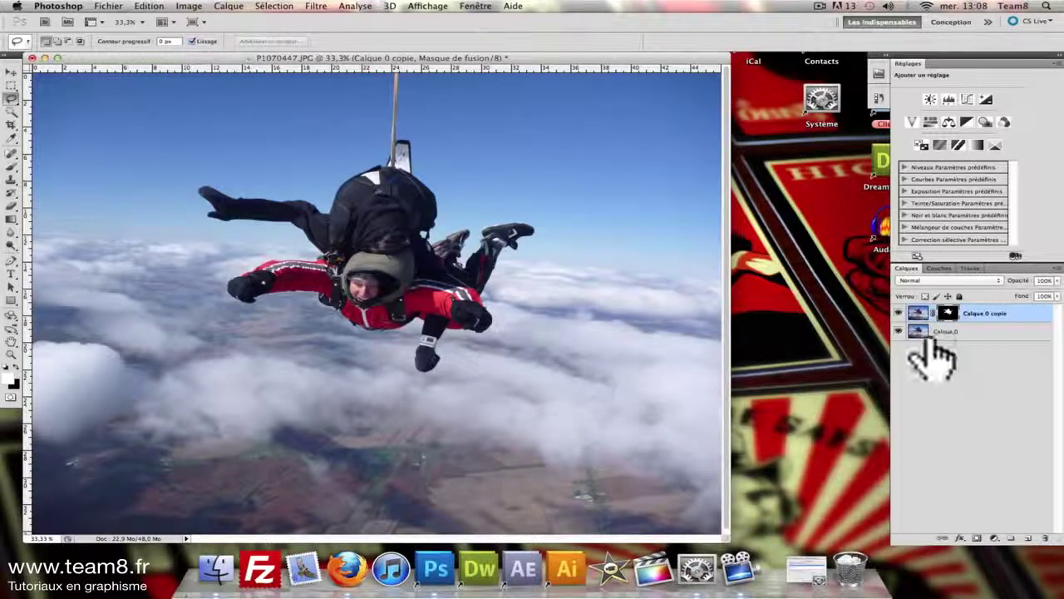
Step: Draw a loose Lasso selection around the skydivers and their strap on the layer Calque 0
left_click(944, 332)
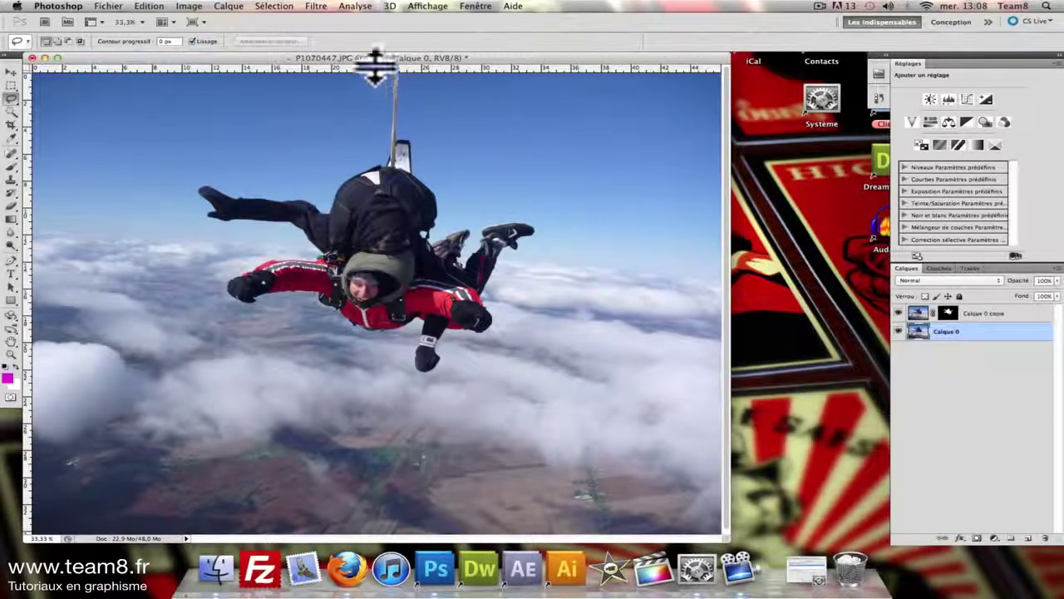
left_click_drag(380, 81, 378, 68)
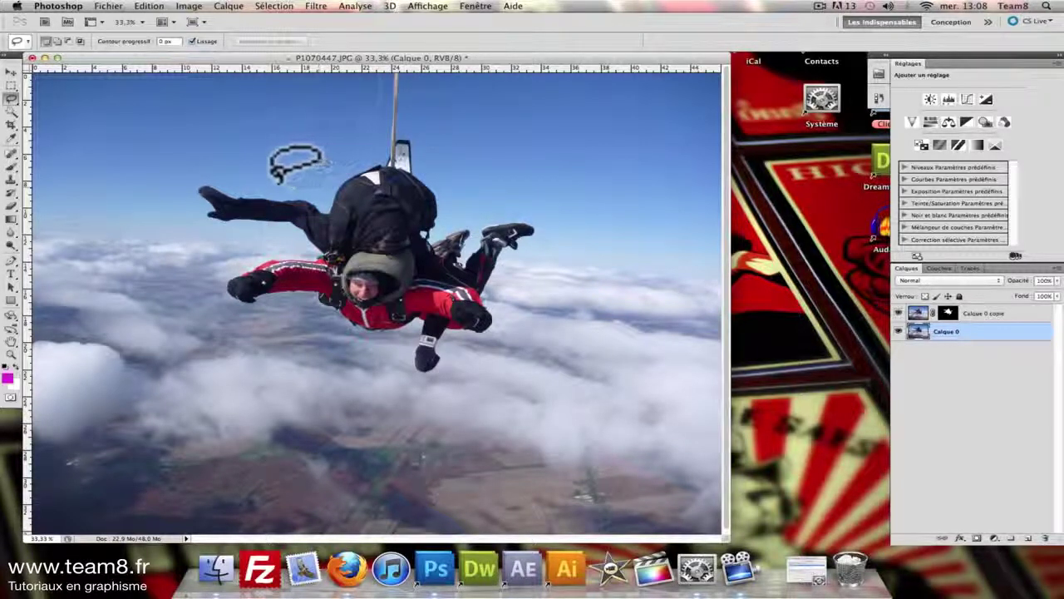
mouse_move(194, 177)
left_mouse_down()
mouse_move(184, 221)
mouse_move(274, 250)
mouse_move(203, 279)
mouse_move(222, 316)
mouse_move(244, 327)
mouse_move(311, 313)
mouse_move(363, 343)
mouse_move(397, 342)
mouse_move(398, 363)
mouse_move(415, 381)
mouse_move(451, 383)
mouse_move(462, 343)
mouse_move(497, 349)
mouse_move(511, 335)
mouse_move(522, 318)
mouse_move(519, 274)
mouse_move(551, 251)
mouse_move(567, 209)
mouse_move(504, 202)
left_mouse_up()
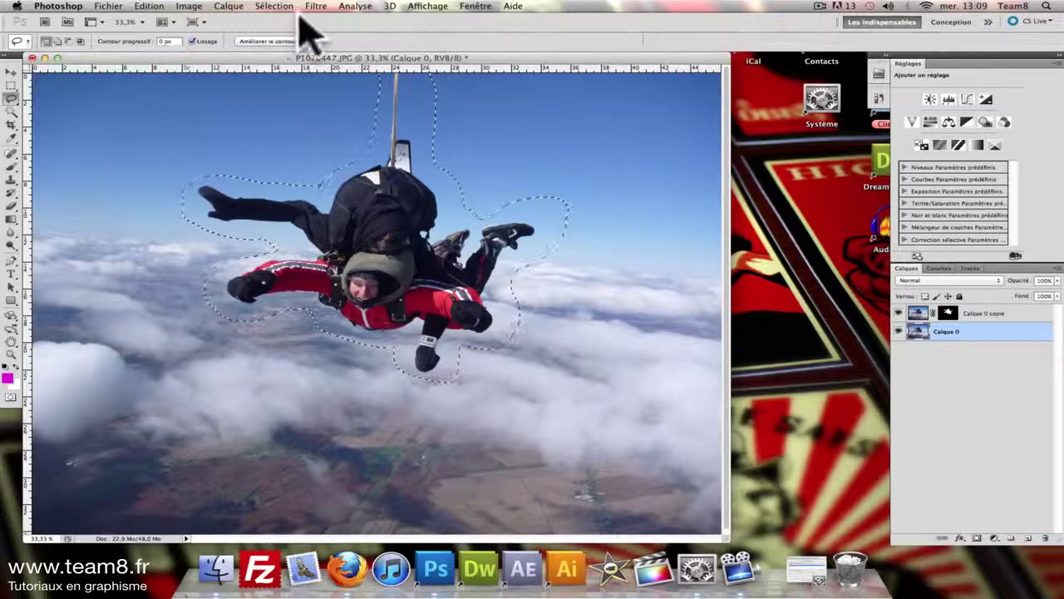
Step: Fill the selected skydiver area on the layer Calque 0 with content-aware content in Normal mode at 100% opacity, and deselect
left_click(150, 7)
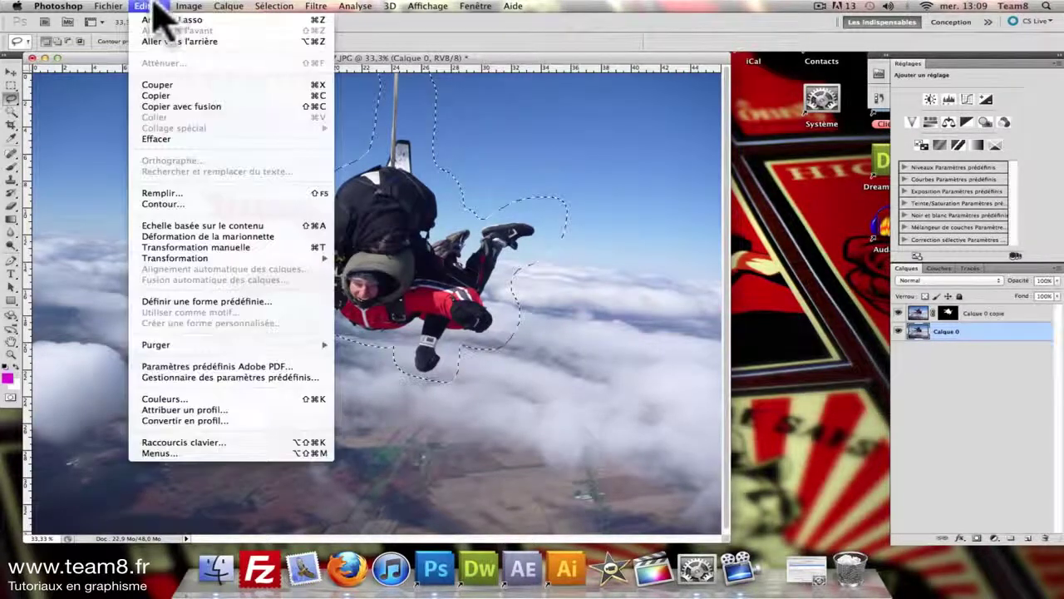
left_click(223, 193)
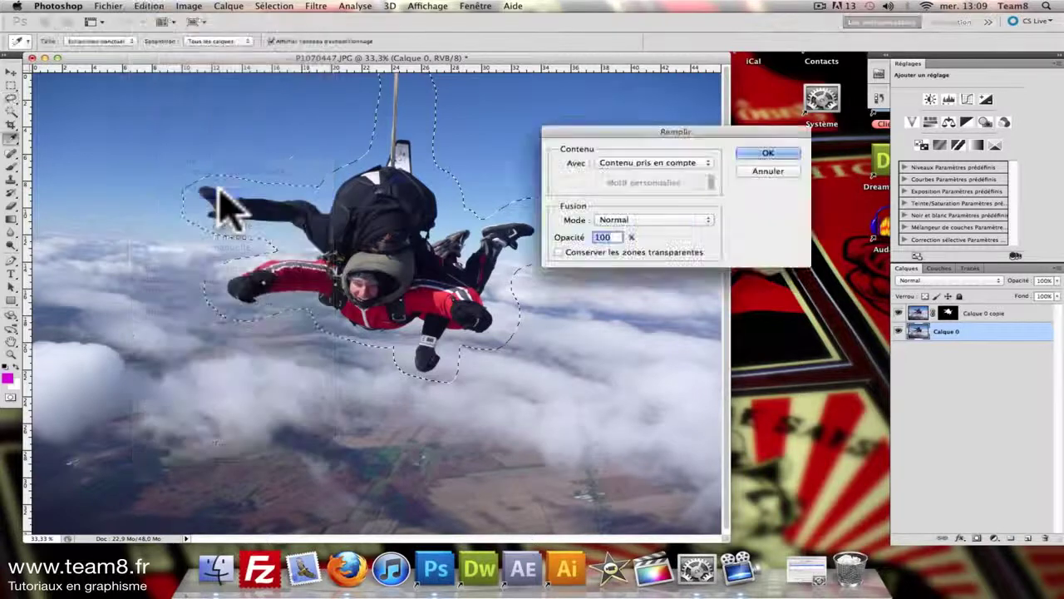
left_click(690, 163)
left_click(688, 162)
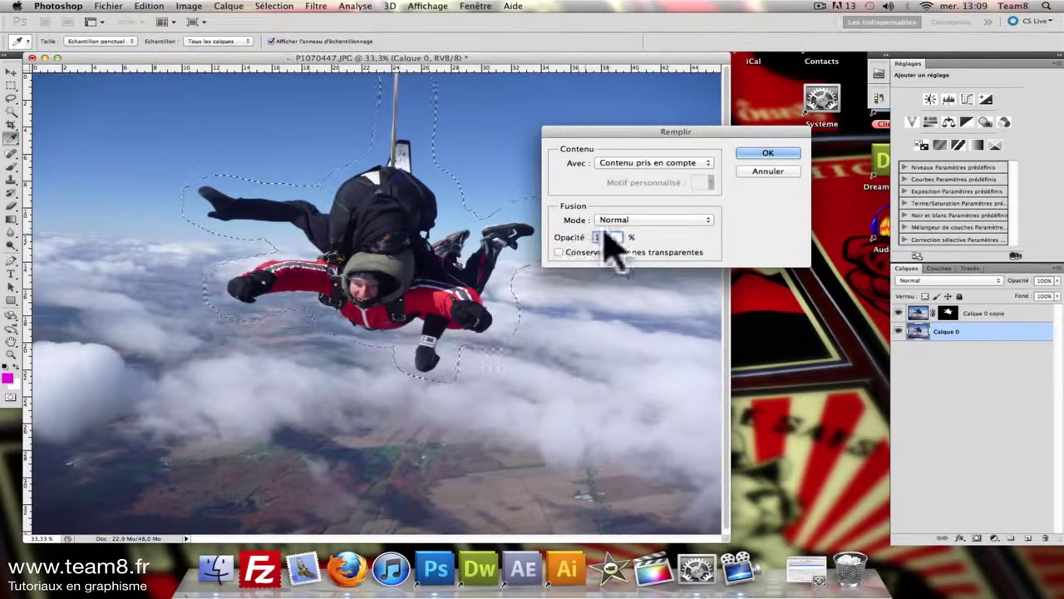
left_click(769, 154)
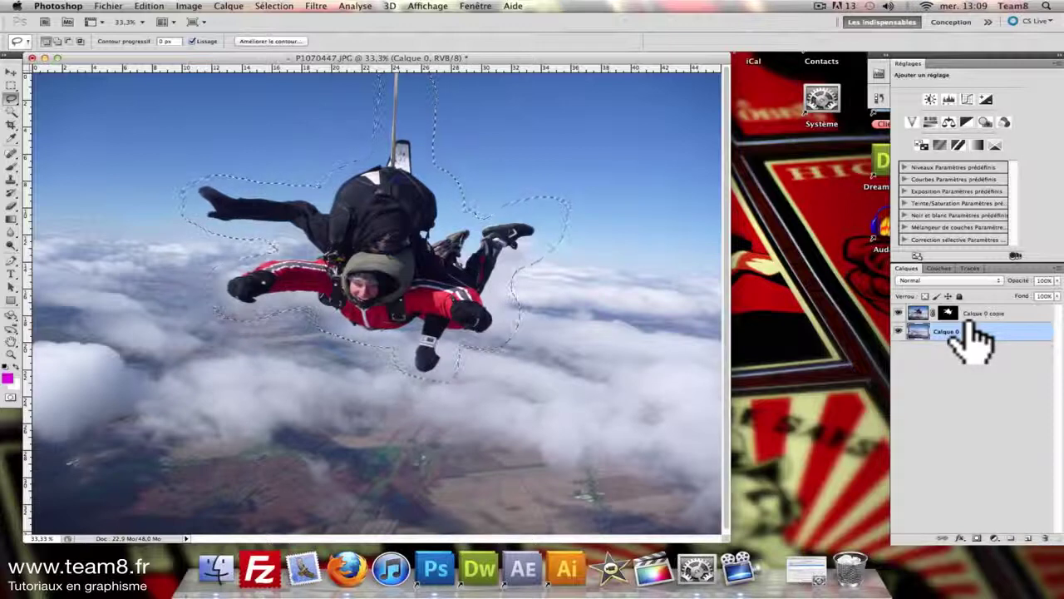
key("super")
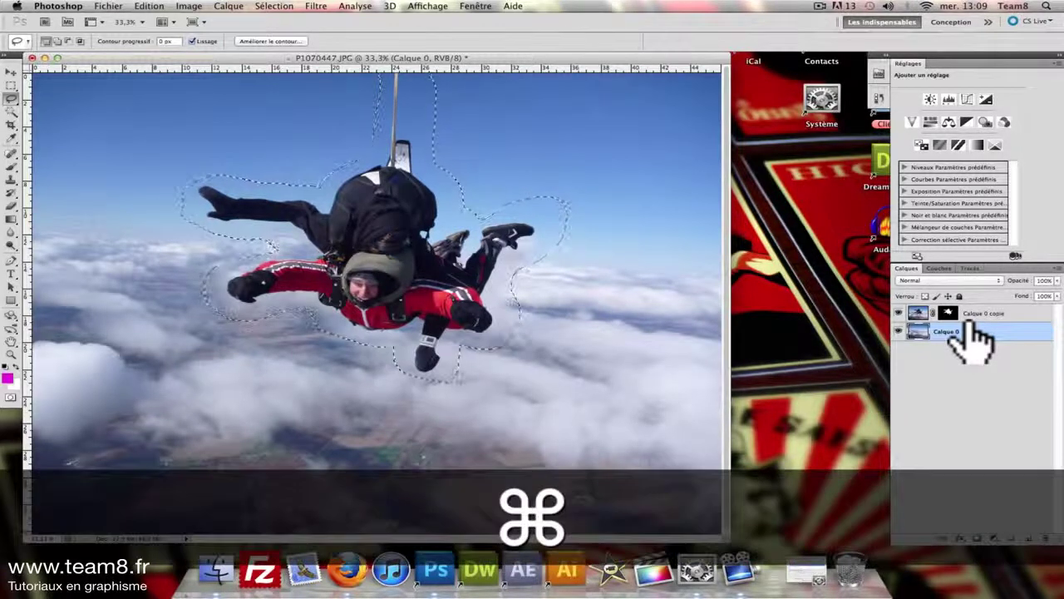
key("super+d")
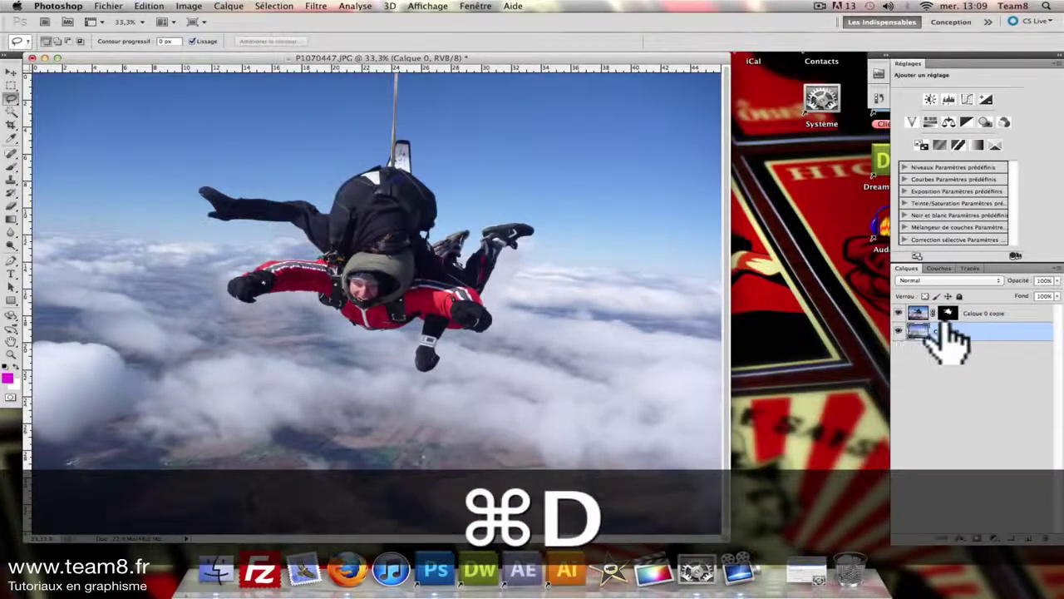
Step: Hide the layer Calque 0 copie and inspect the filled sky and clouds of the background up close
left_click(1016, 316)
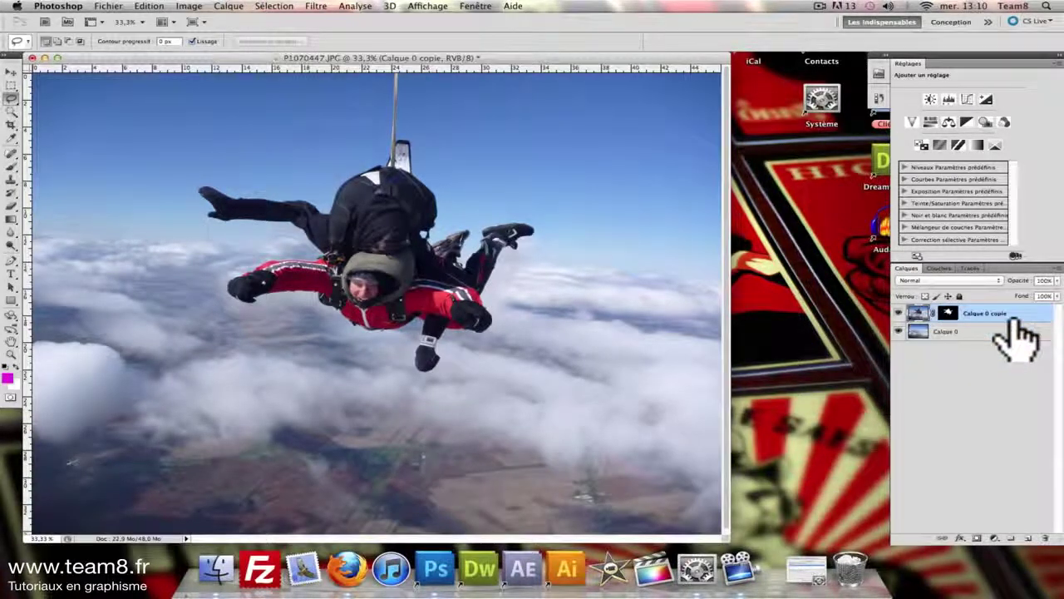
left_click(899, 313)
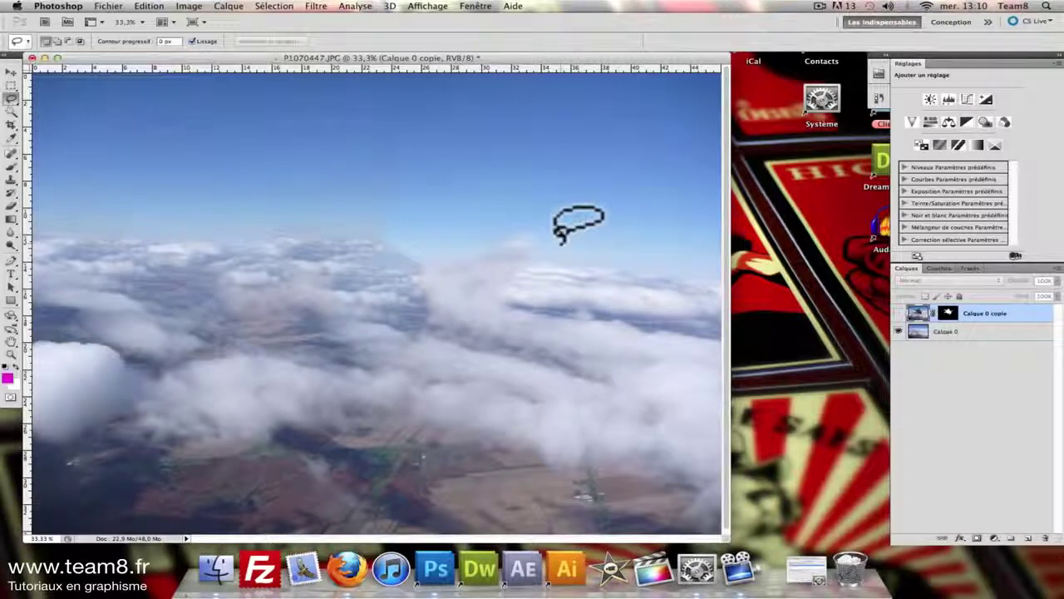
key("super+plus")
key("super+plus")
left_click_drag(435, 250, 458, 356)
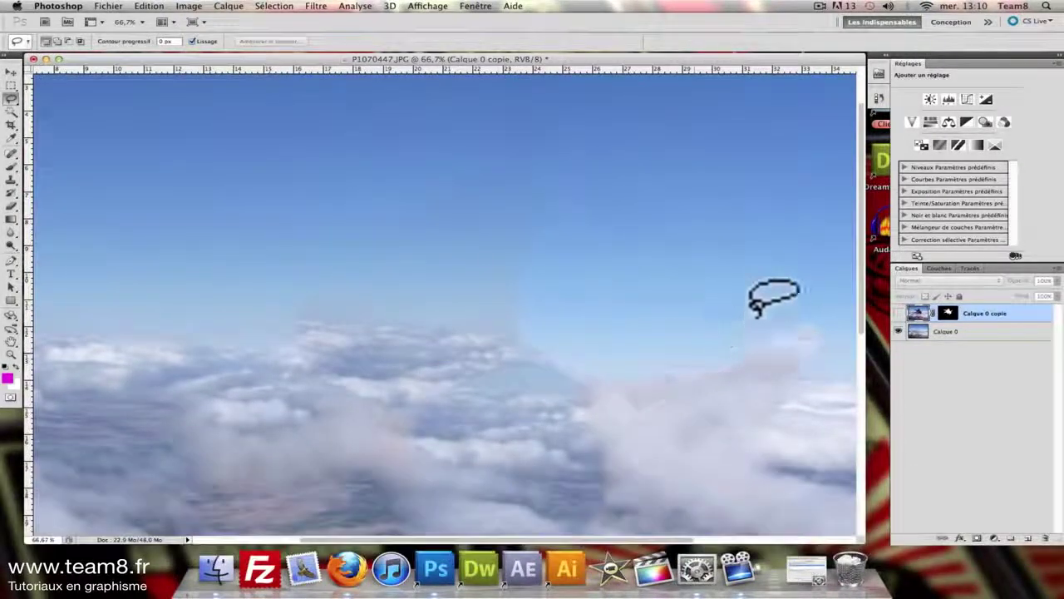
Step: Clone clean sky over the seam above the central clouds on the layer Calque 0 with the Clone Stamp at 50% opacity
left_click(963, 335)
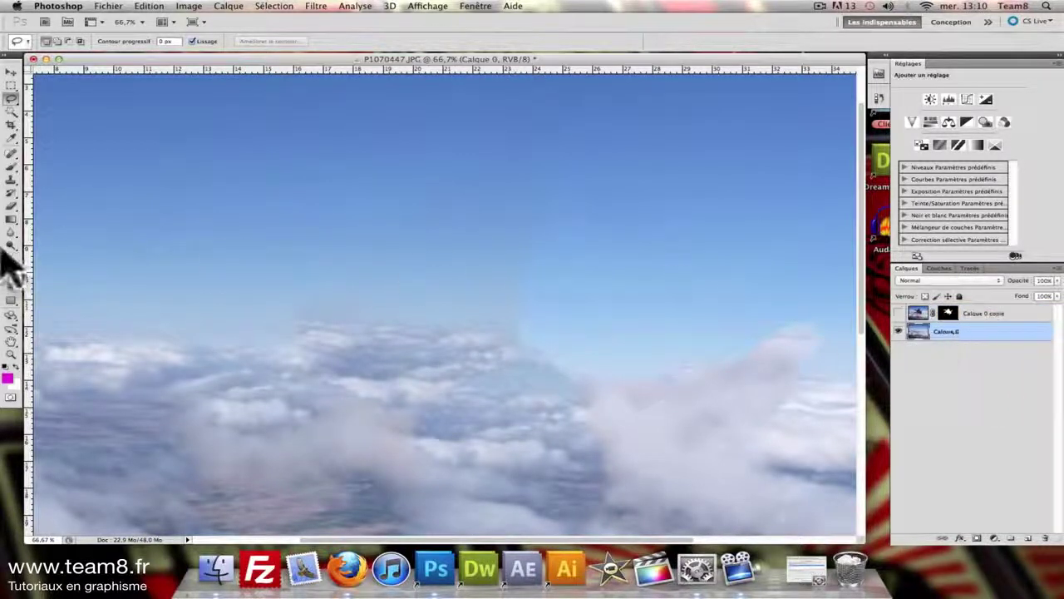
left_click(10, 179)
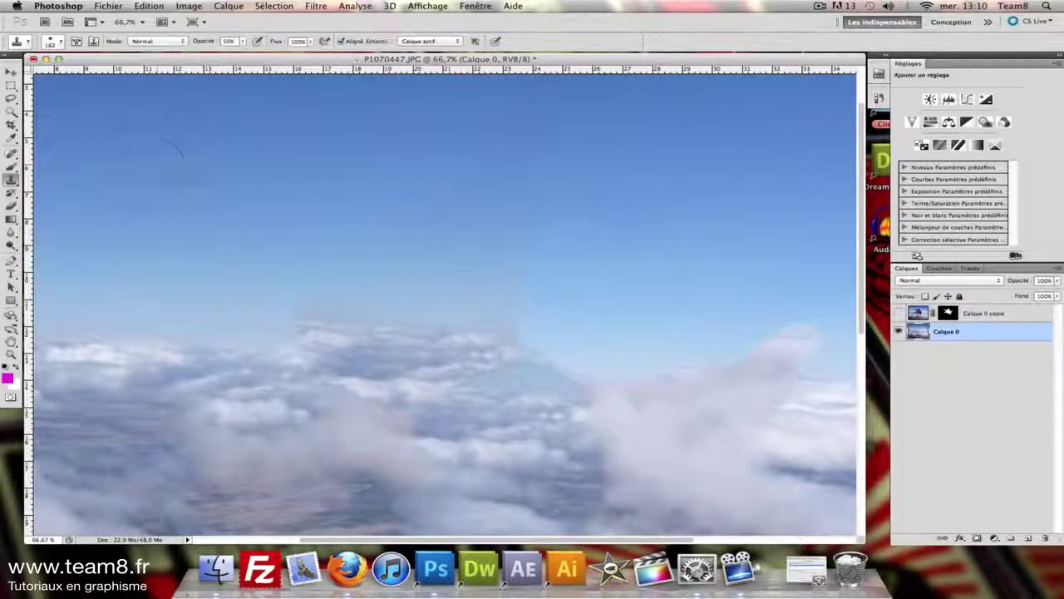
key("super")
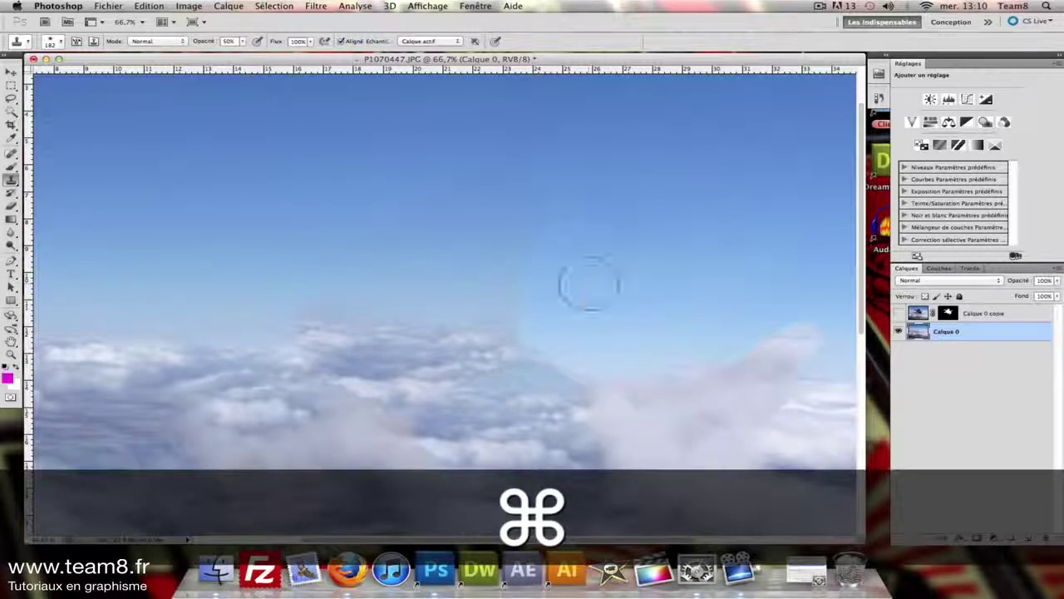
key("alt")
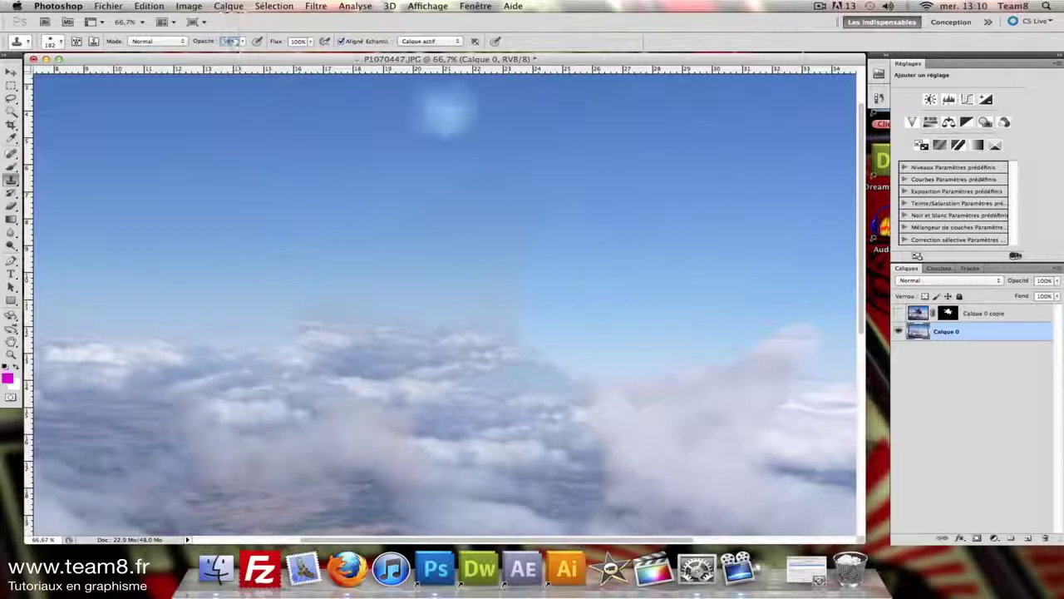
type("50")
key("Return")
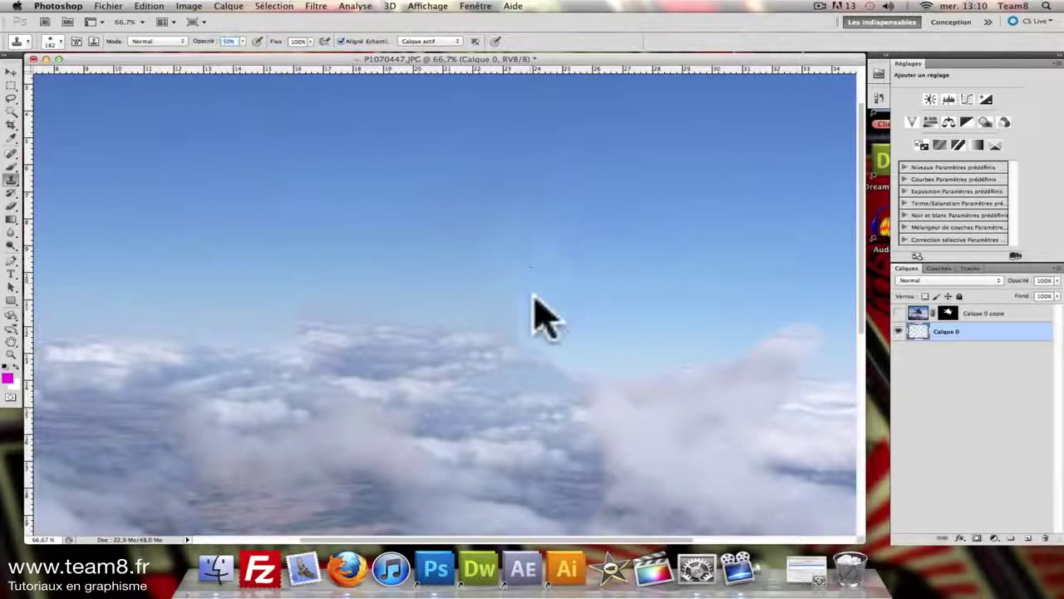
key("alt")
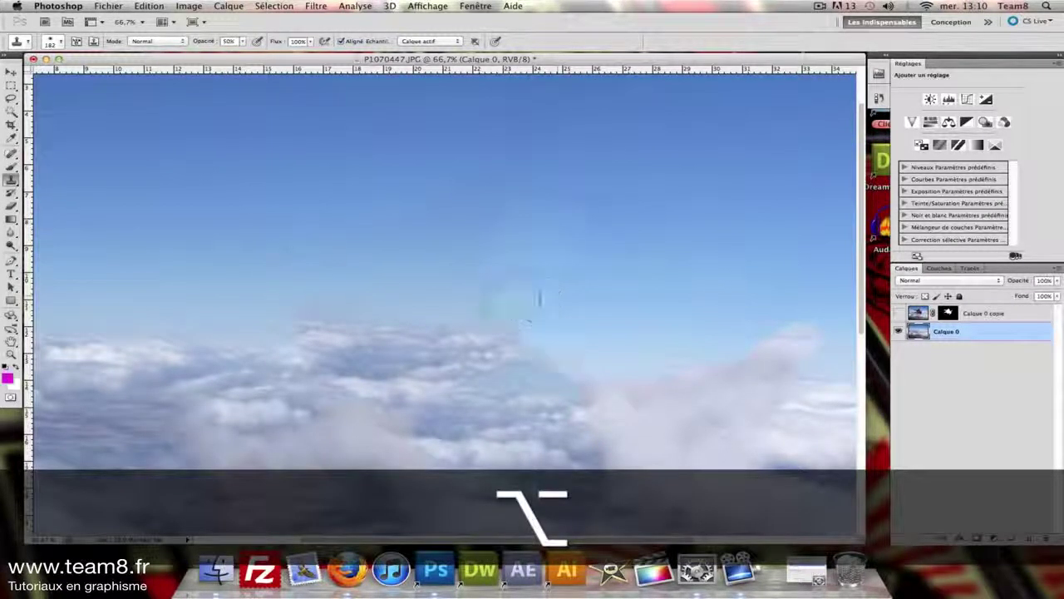
left_click_drag(643, 319, 530, 308)
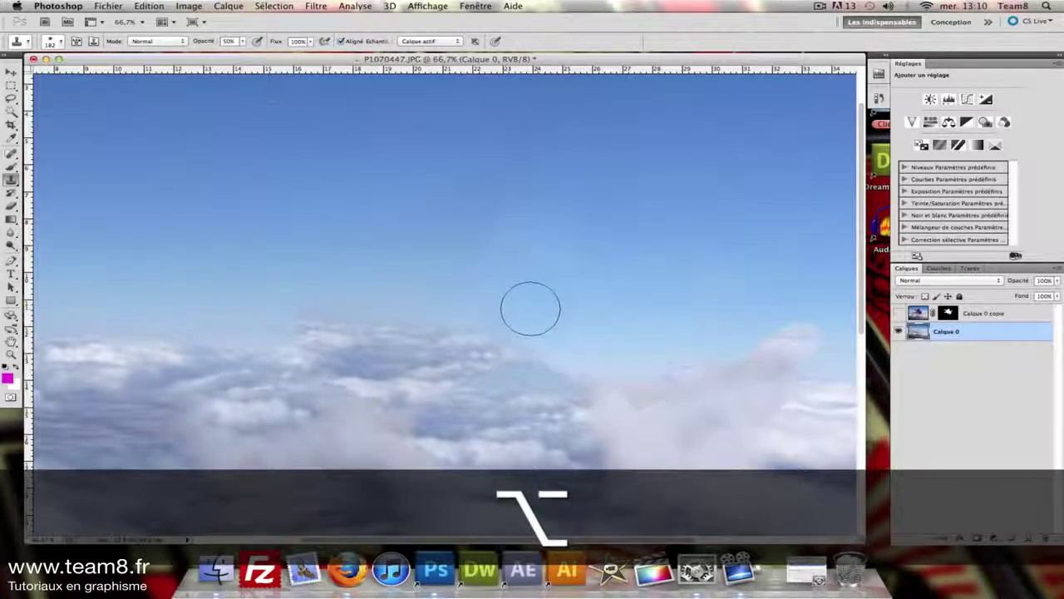
Step: Clone clear sky over the haze above the left cloud line and over the cloud peak protruding right of centre
left_click(224, 283, "alt")
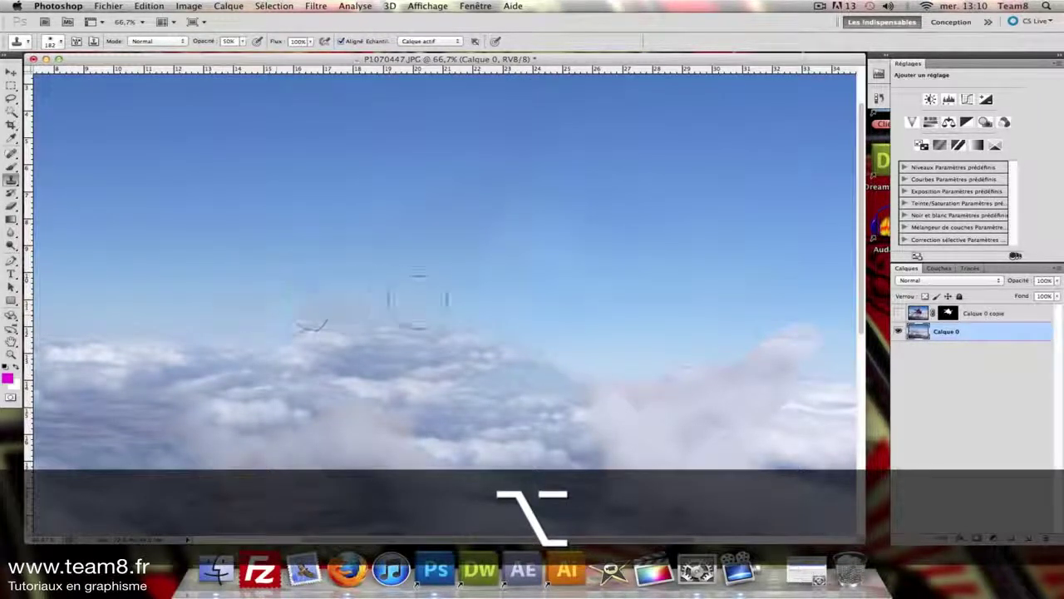
mouse_move(269, 316)
left_mouse_down()
mouse_move(313, 310)
mouse_move(391, 301)
left_mouse_up()
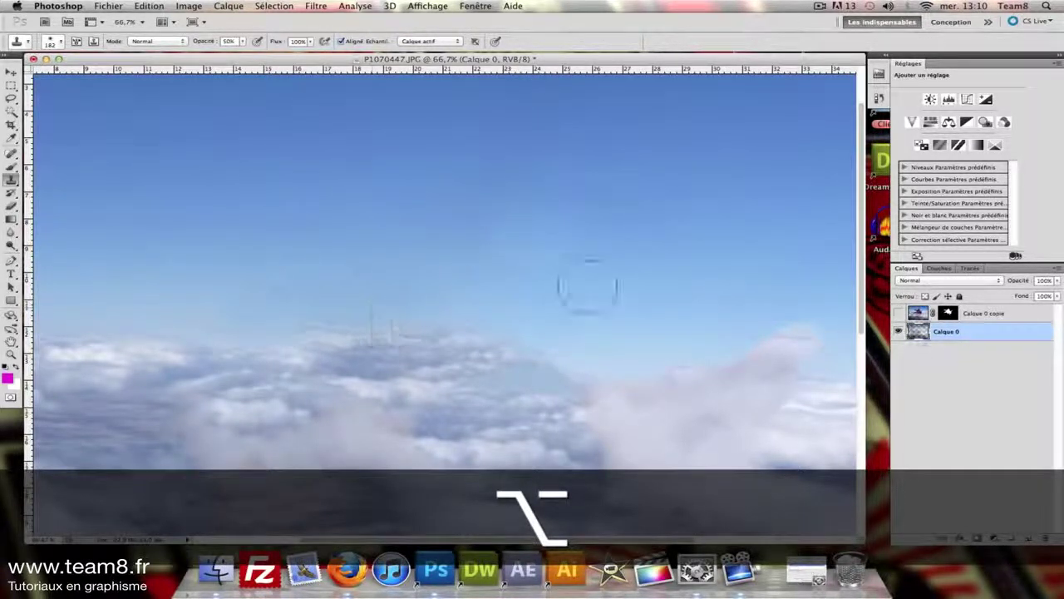
left_click(549, 311, "alt")
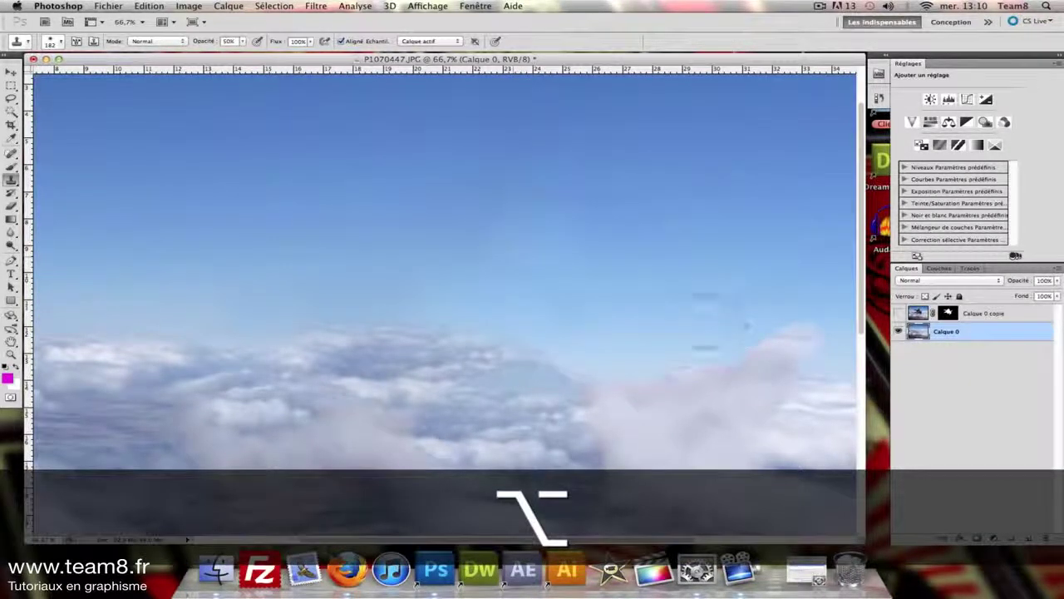
left_click_drag(675, 304, 475, 302)
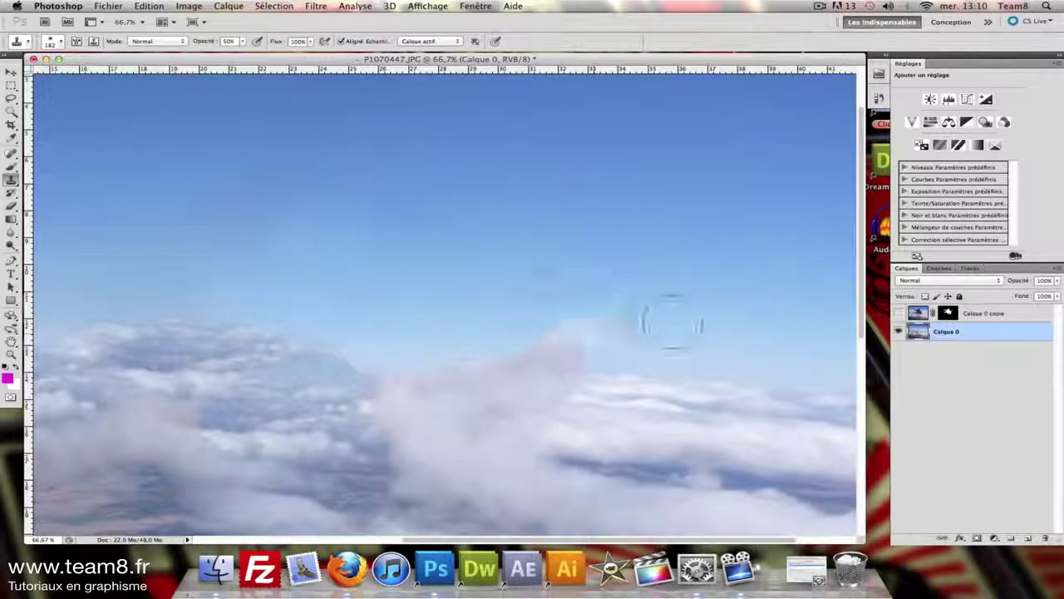
left_click(660, 332, "alt")
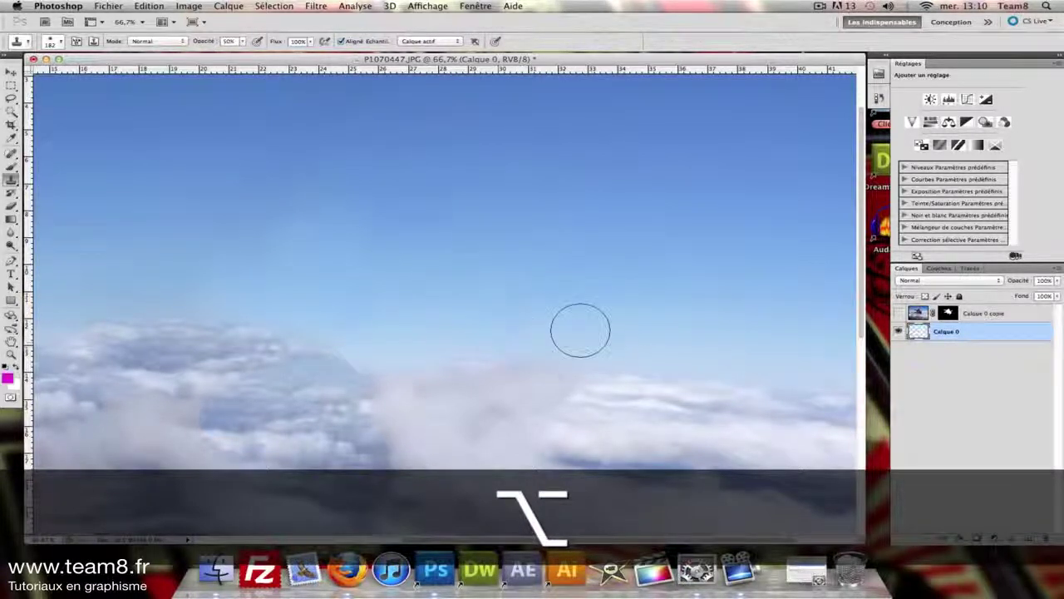
Step: Show the layer Calque 0 copie again and move its skydivers to the left side of the photo
key("super+minus")
key("super+minus")
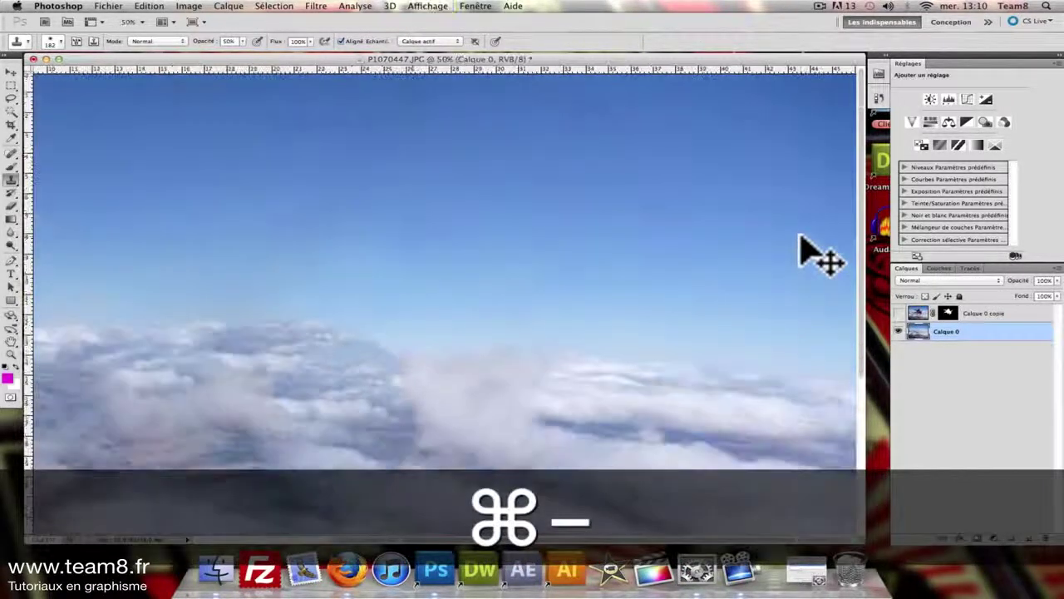
key("super+minus")
key("super+plus")
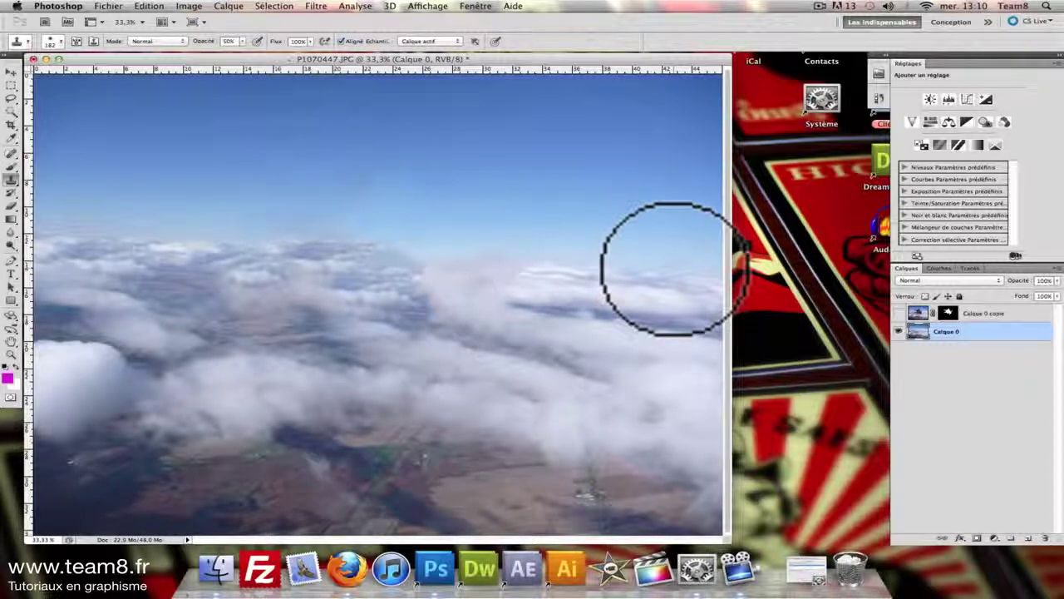
left_click(996, 317)
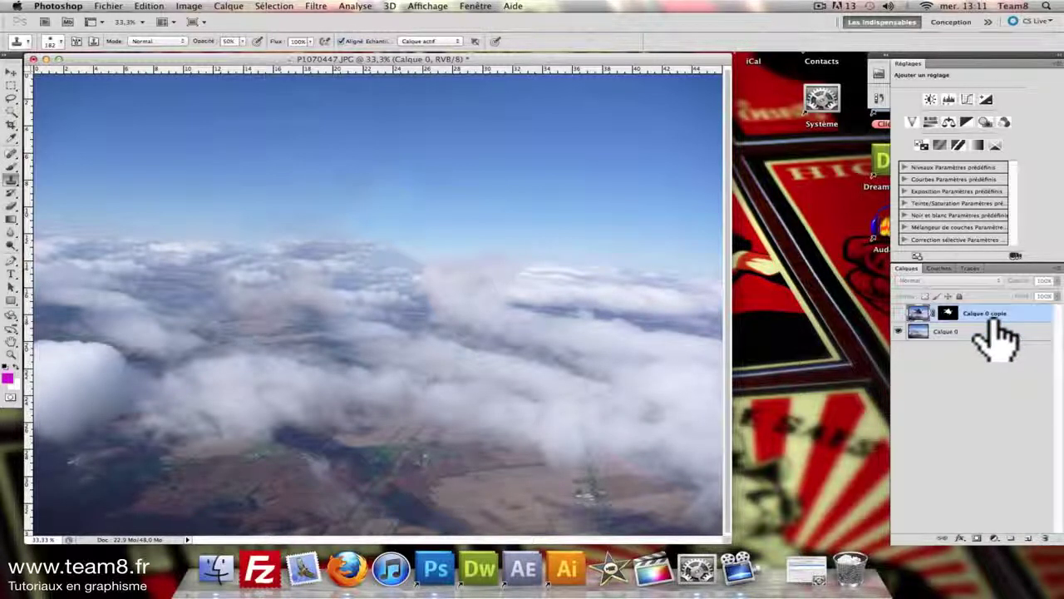
left_click(900, 313)
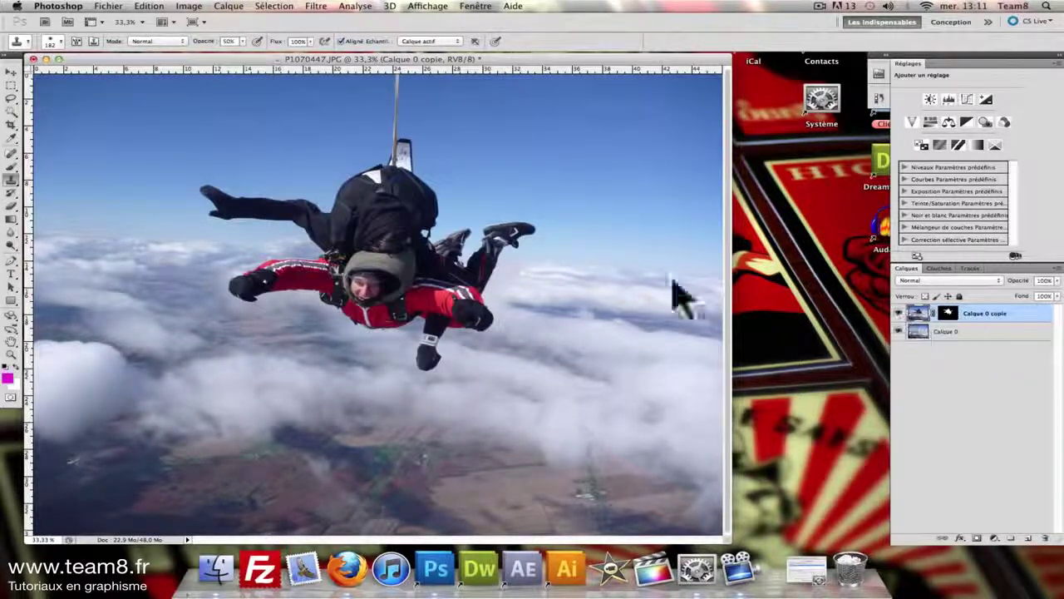
left_click(10, 72)
left_click_drag(367, 234, 211, 246)
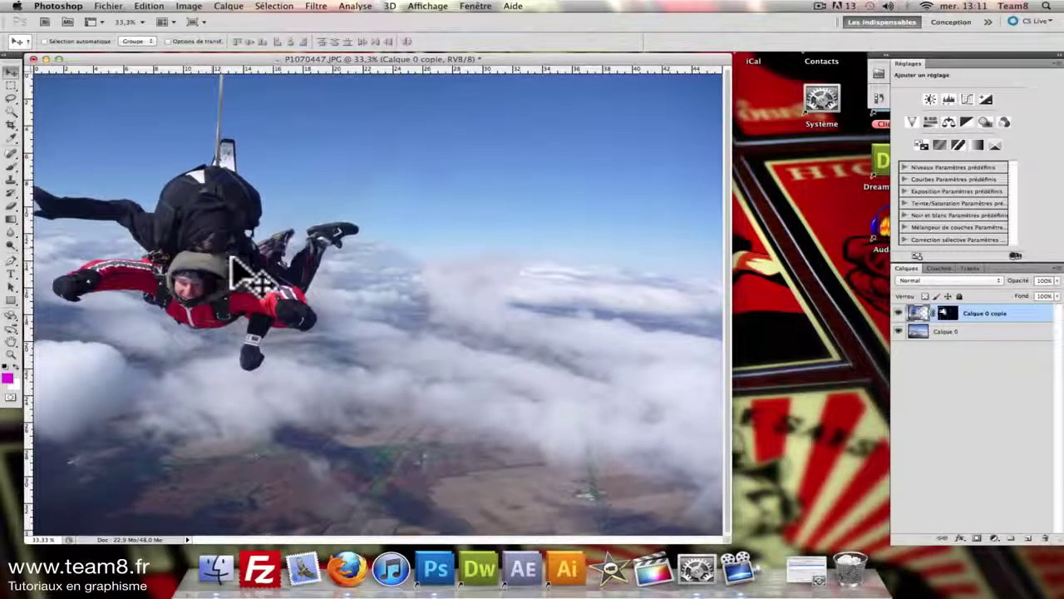
Step: Duplicate the skydivers' layer three times, placing copies at the photo's centre, upper right and lower right of centre
key("alt")
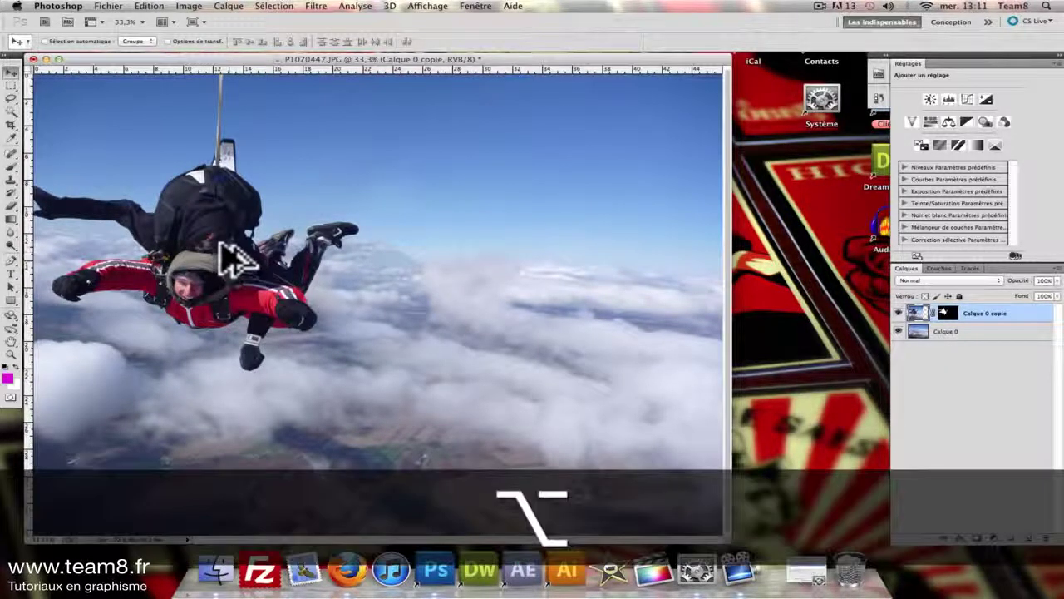
left_click_drag(215, 242, 577, 197)
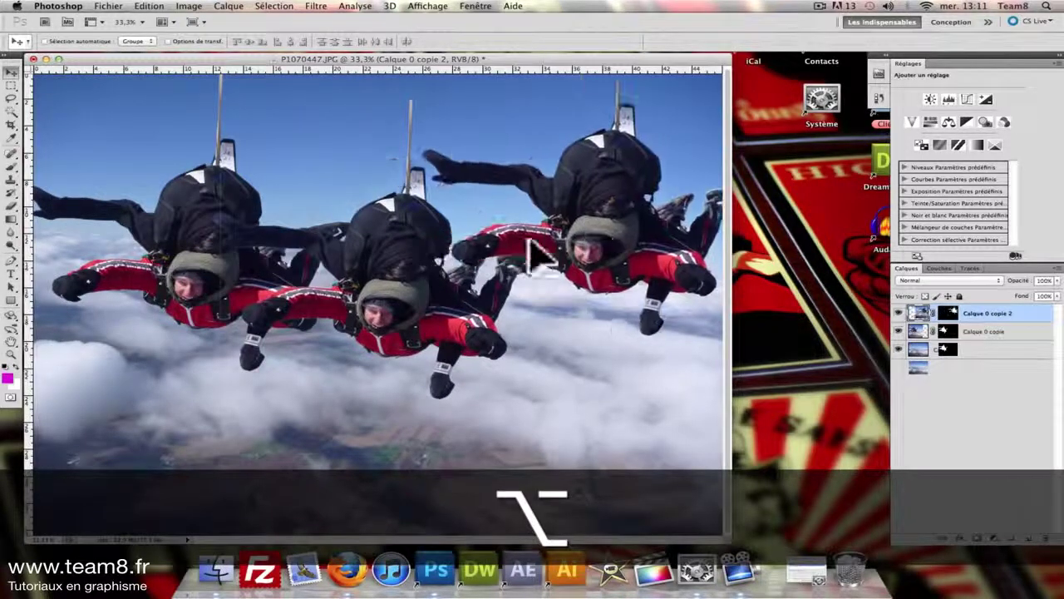
left_click_drag(306, 305, 345, 396)
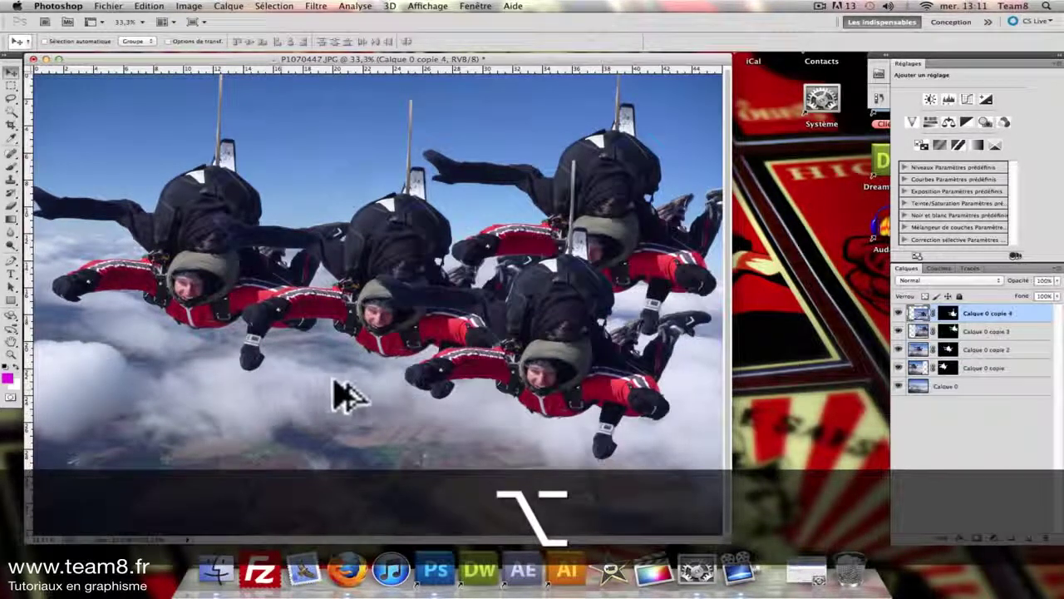
Step: Scale down the skydivers on the layer Calque 0 copie 4 and position them in the photo's lower right area
key("super")
key("super+t")
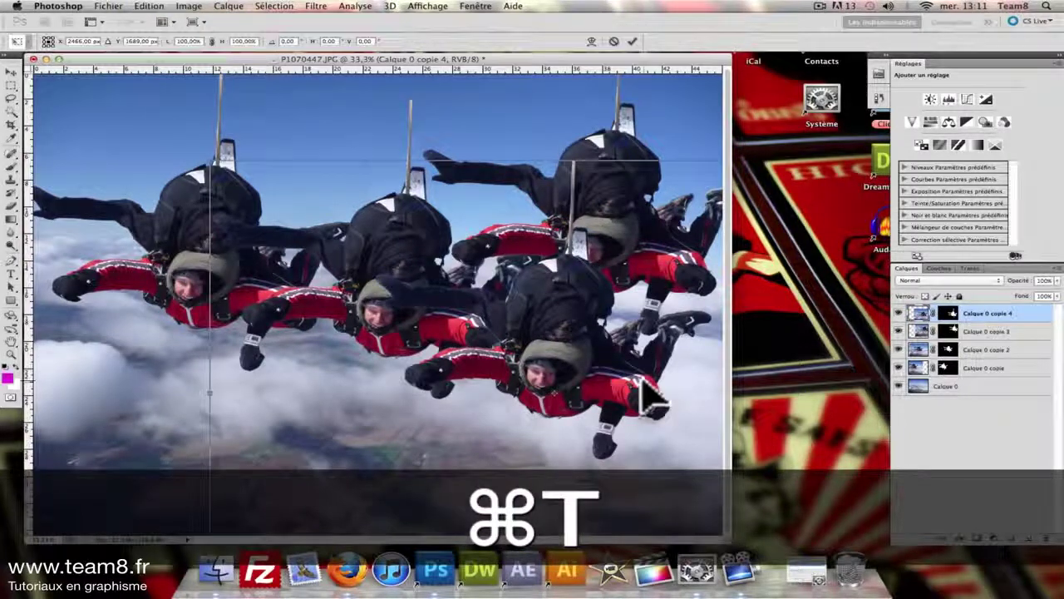
left_click_drag(208, 152, 409, 293)
key("Return")
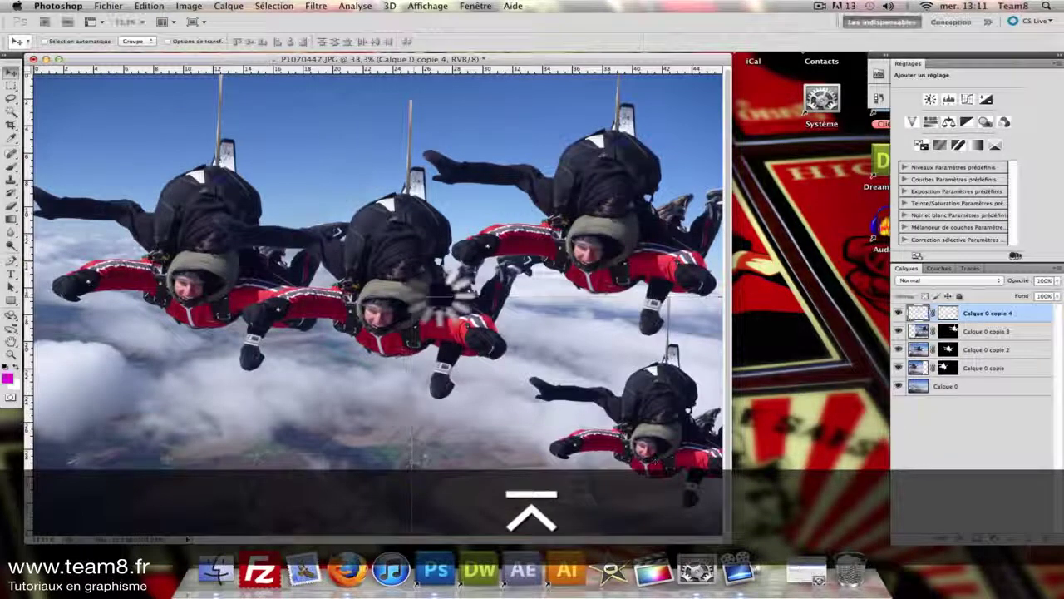
left_click_drag(622, 435, 541, 390)
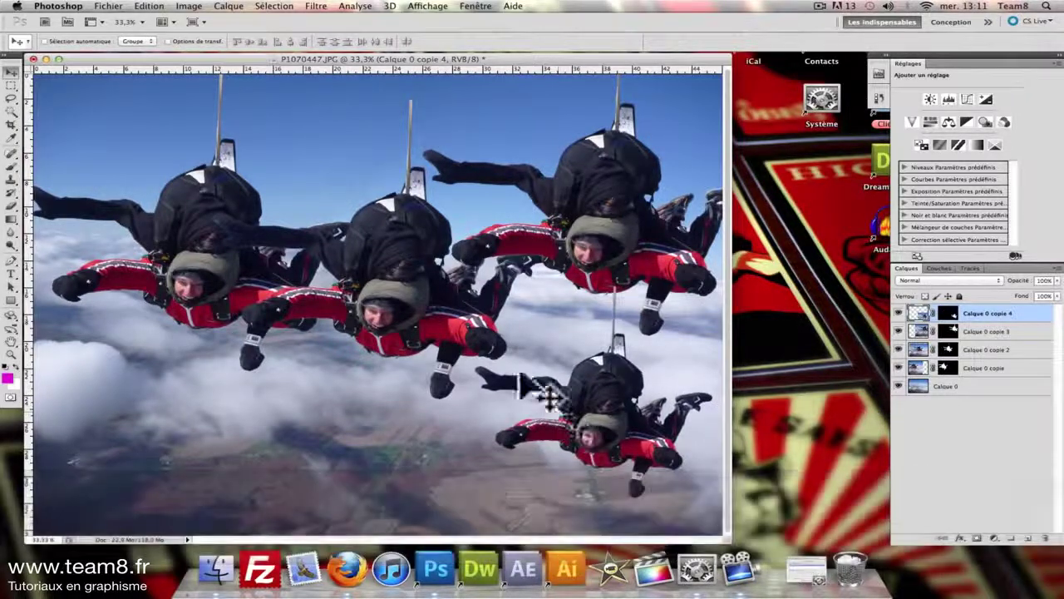